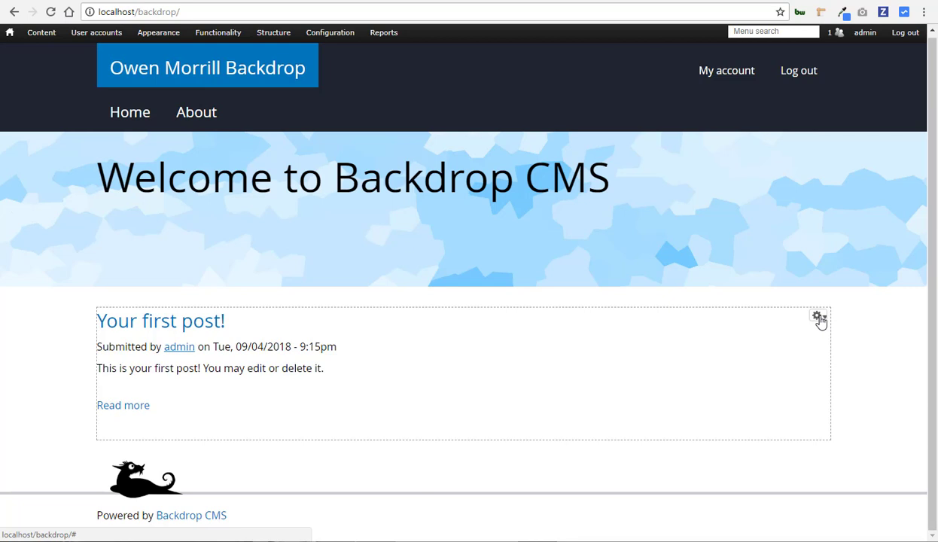
Open the "Your first post!" post for editing from the site's content management list.
{"action": "left_click", "coordinate": [820, 318]}
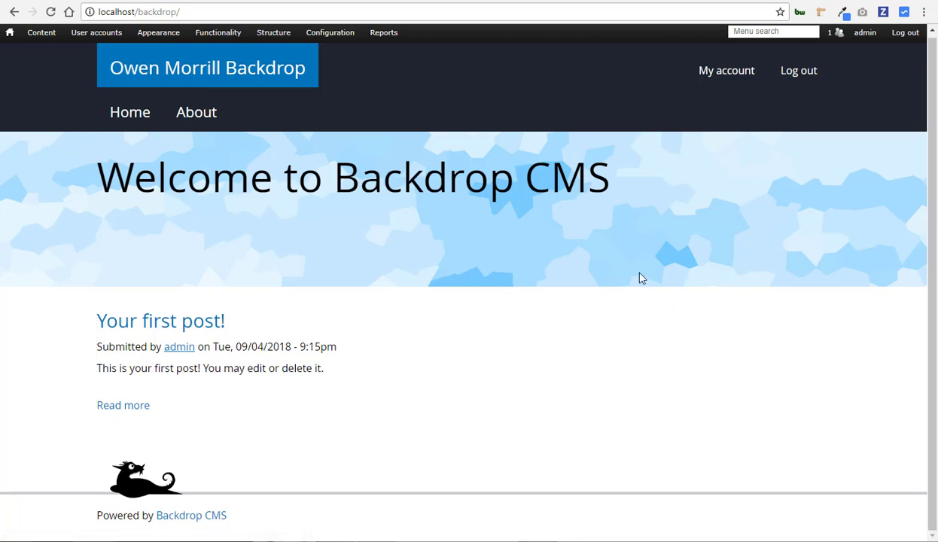
{"action": "mouse_move", "coordinate": [41, 39]}
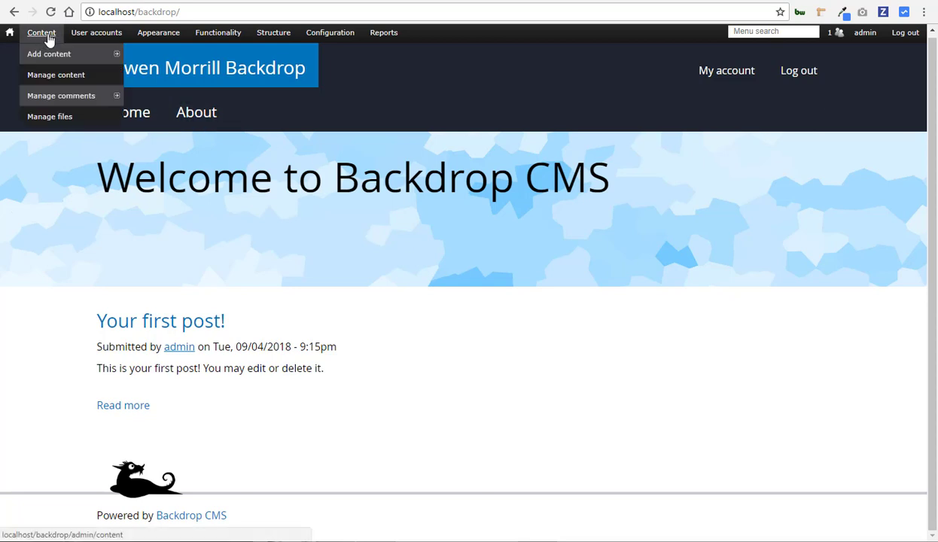
{"action": "mouse_move", "coordinate": [56, 59]}
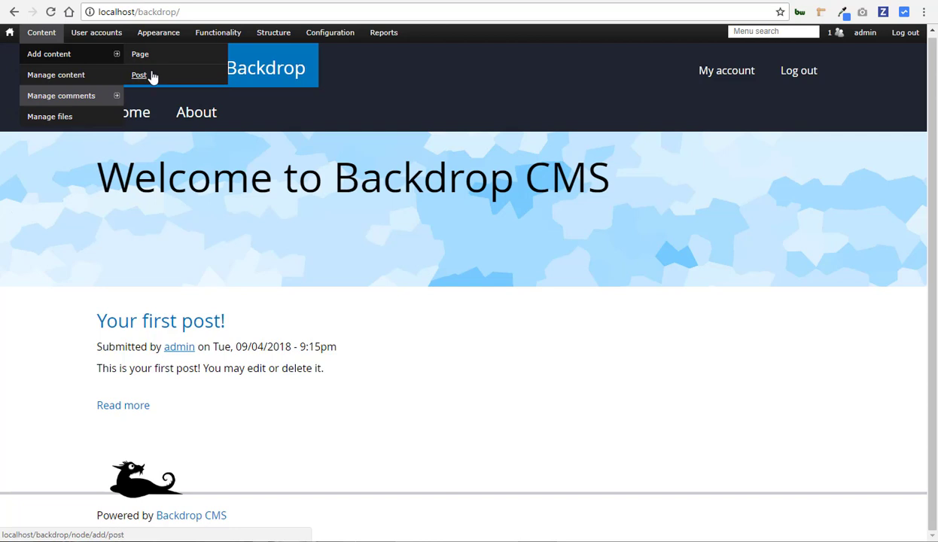
{"action": "left_click", "coordinate": [85, 76]}
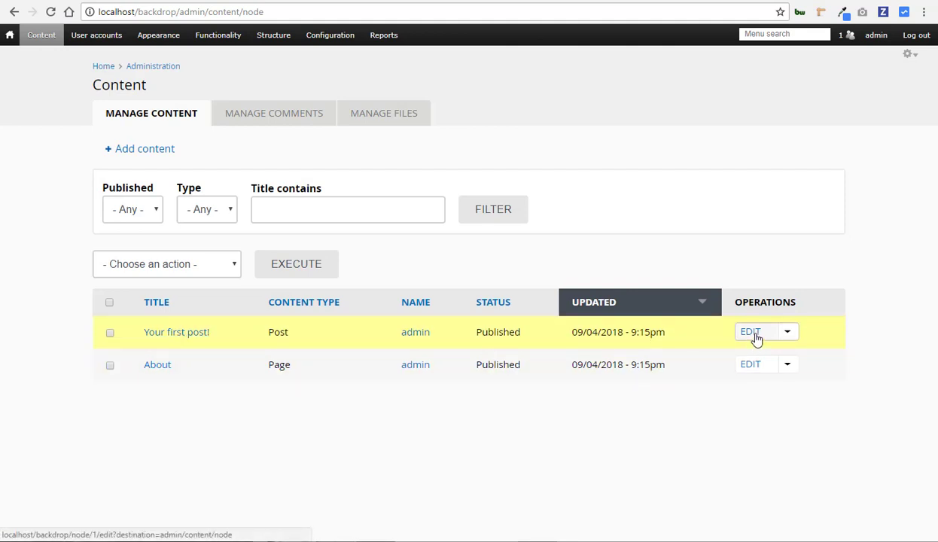
{"action": "left_click", "coordinate": [785, 336]}
{"action": "left_click", "coordinate": [756, 334]}
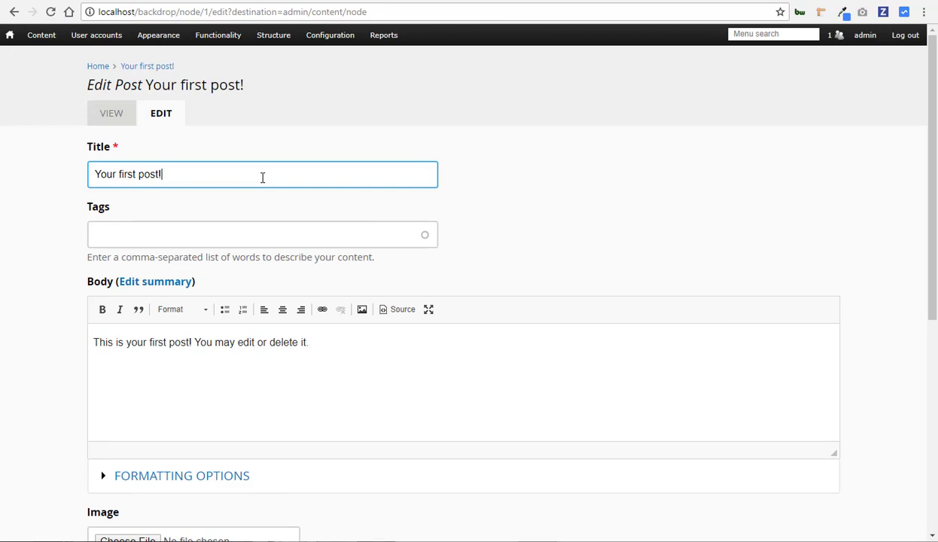
Replace the post's title with "Backdrop training videos".
{"action": "key", "text": "BackSpace"}
{"action": "triple_click", "coordinate": [263, 178]}
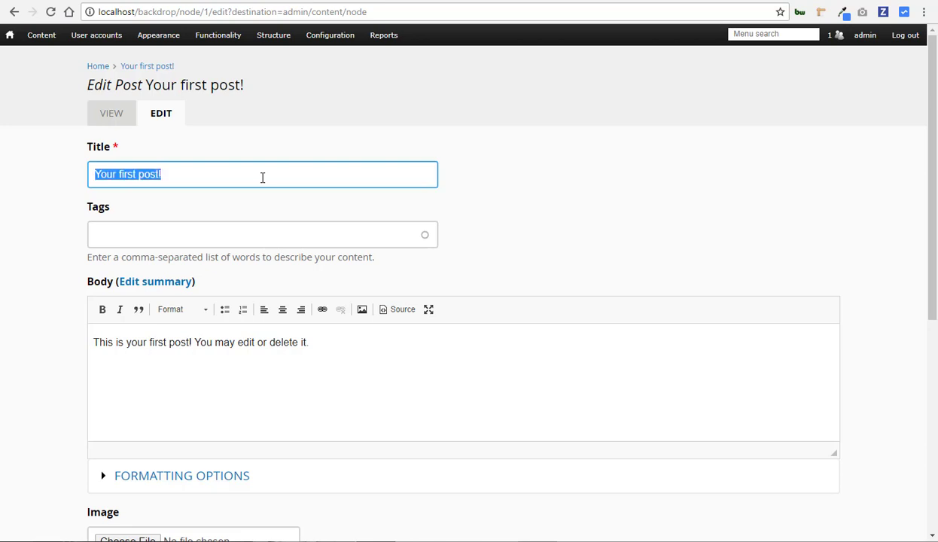
{"action": "key", "text": "BackSpace"}
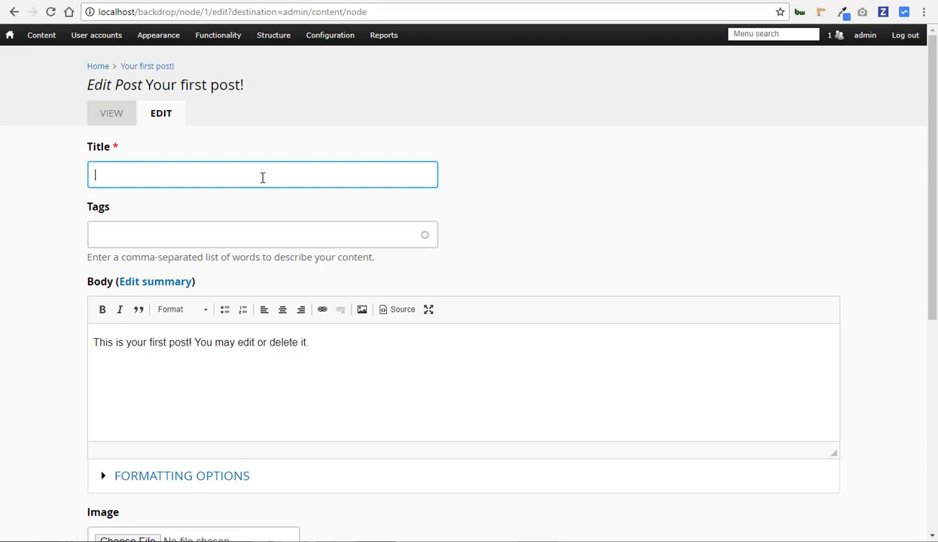
{"action": "type", "text": "Backdrop training videos"}
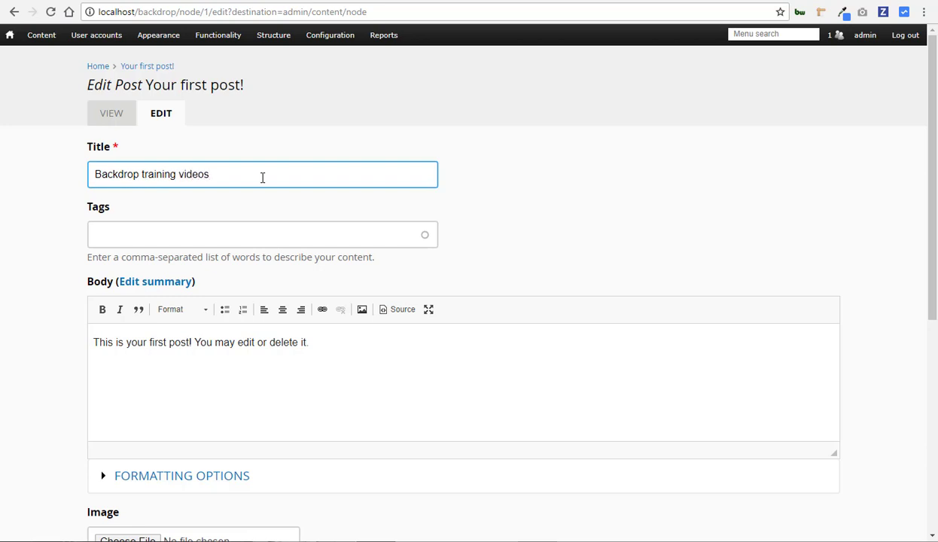
Enter the tags "backdrop cms, screencast" for the post.
{"action": "key", "text": "Tab"}
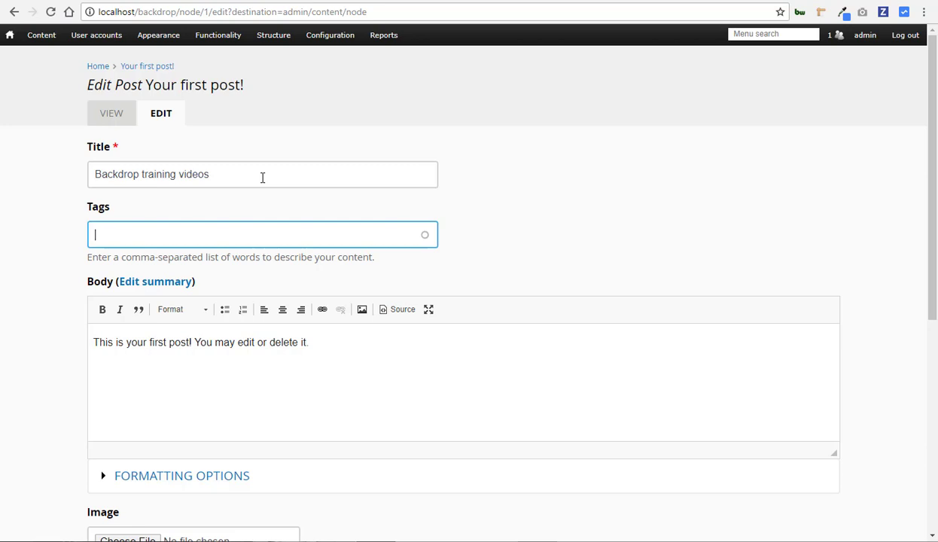
{"action": "type", "text": "ba"}
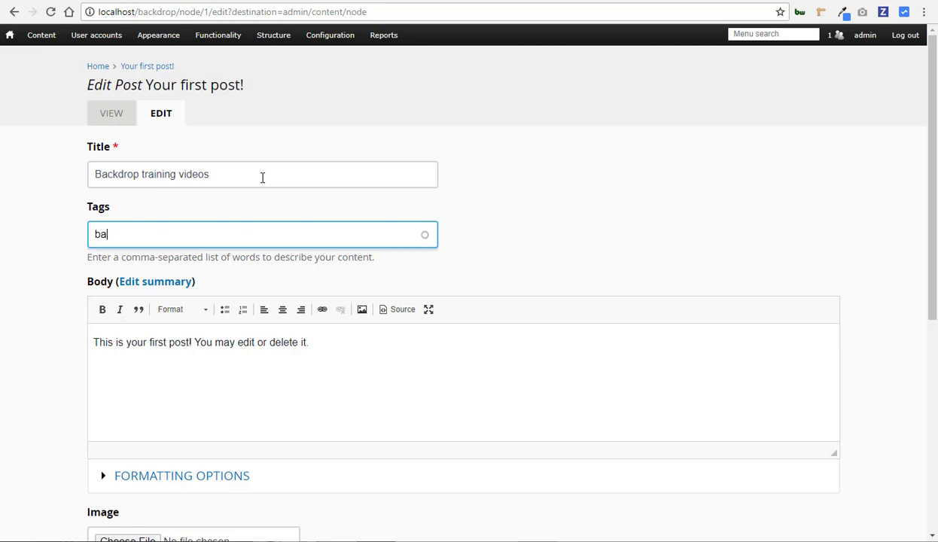
{"action": "type", "text": "ckdrop"}
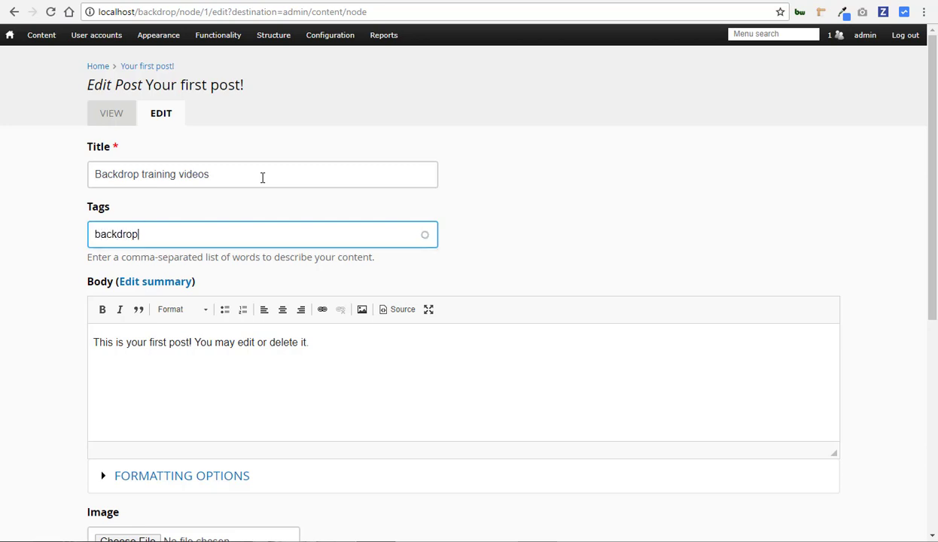
{"action": "type", "text": " cam"}
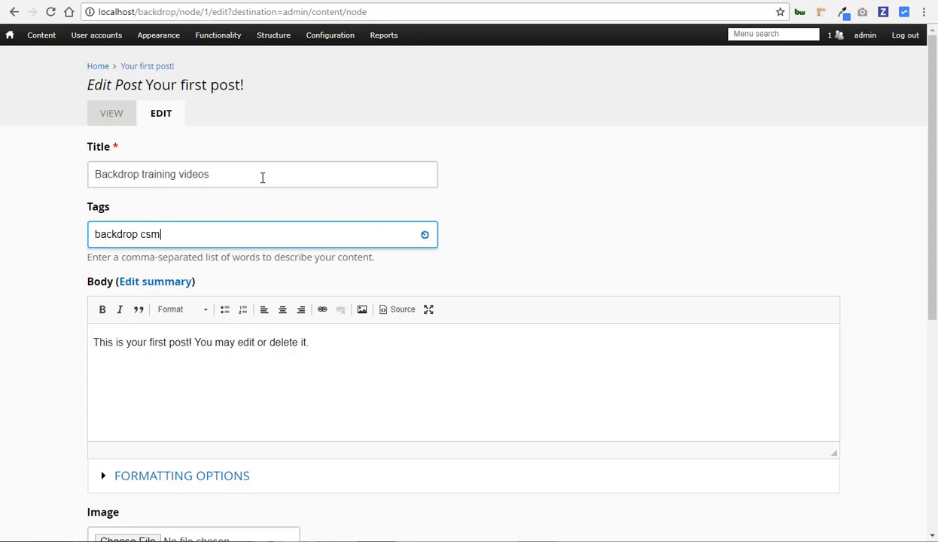
{"action": "key", "text": "BackSpace"}
{"action": "key", "text": "BackSpace"}
{"action": "type", "text": "ms, screencast"}
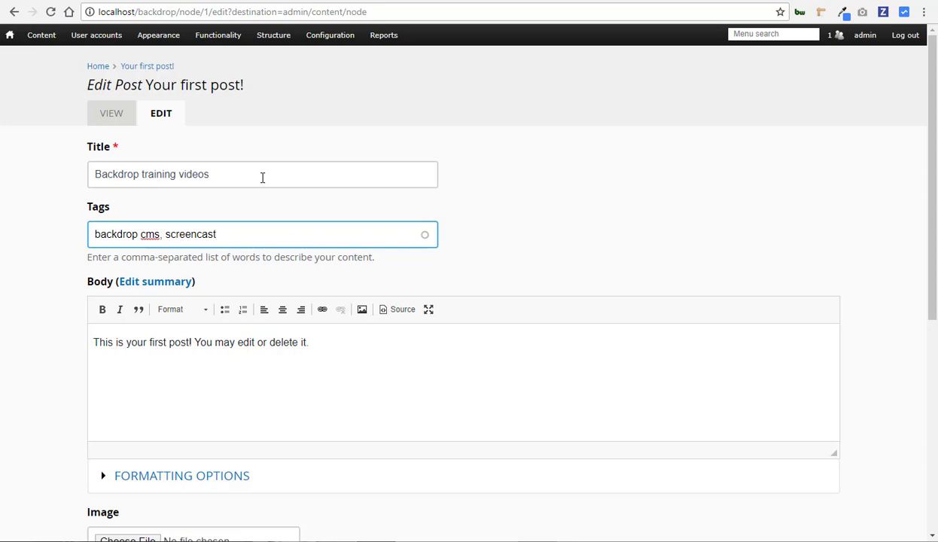
Reveal the post's optional summary field to examine it, and hide it again.
{"action": "scroll", "coordinate": [311, 339], "scroll_direction": "down", "scroll_amount": 2}
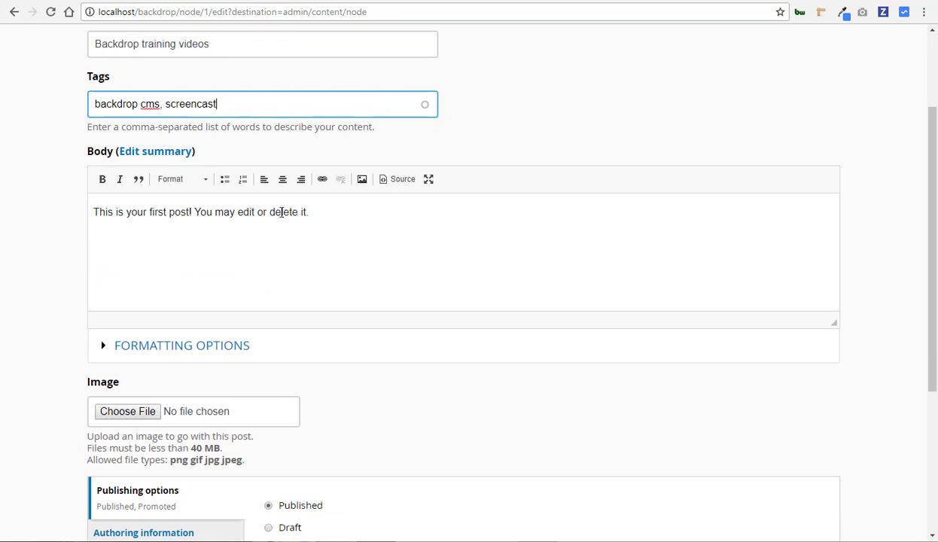
{"action": "left_click", "coordinate": [151, 154]}
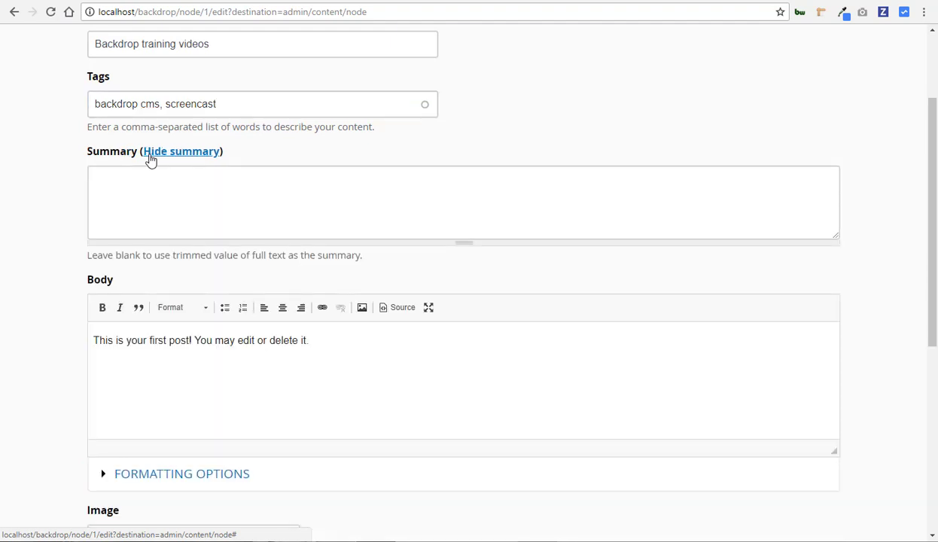
{"action": "left_click", "coordinate": [150, 186]}
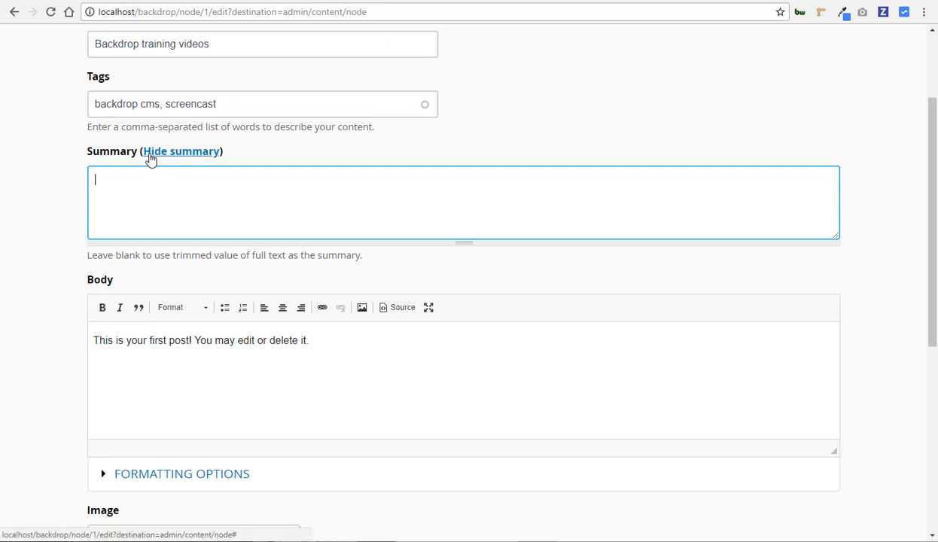
{"action": "left_click", "coordinate": [150, 154]}
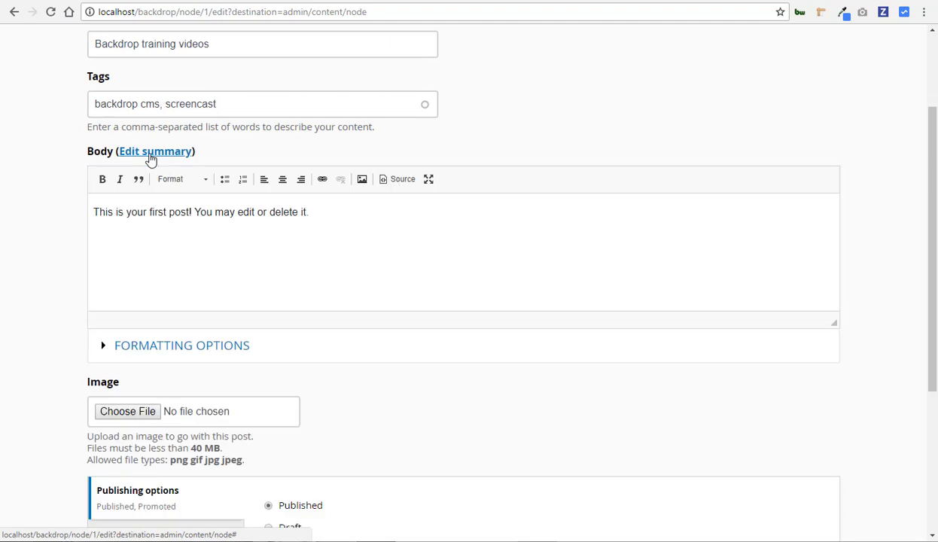
Delete the placeholder text from the post's body and expand the formatting options below it.
{"action": "triple_click", "coordinate": [176, 231]}
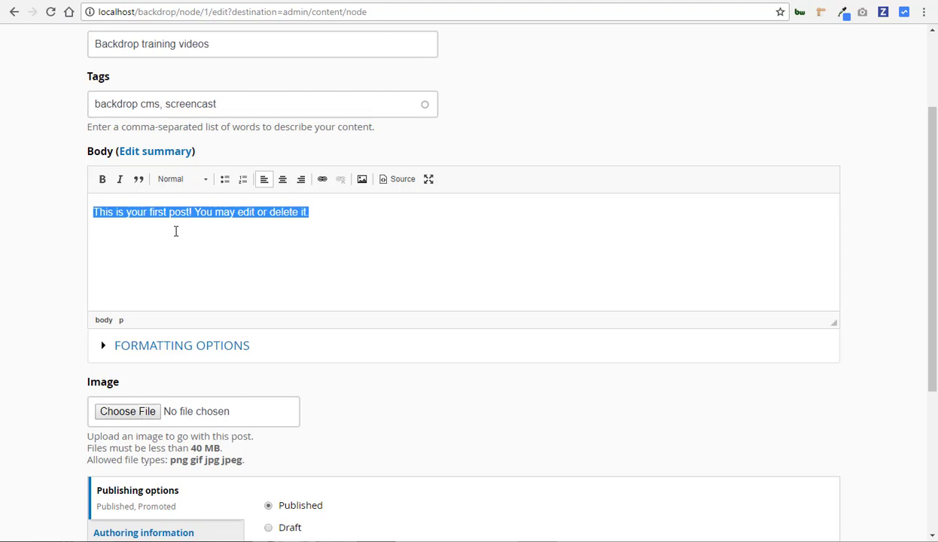
{"action": "key", "text": "Delete"}
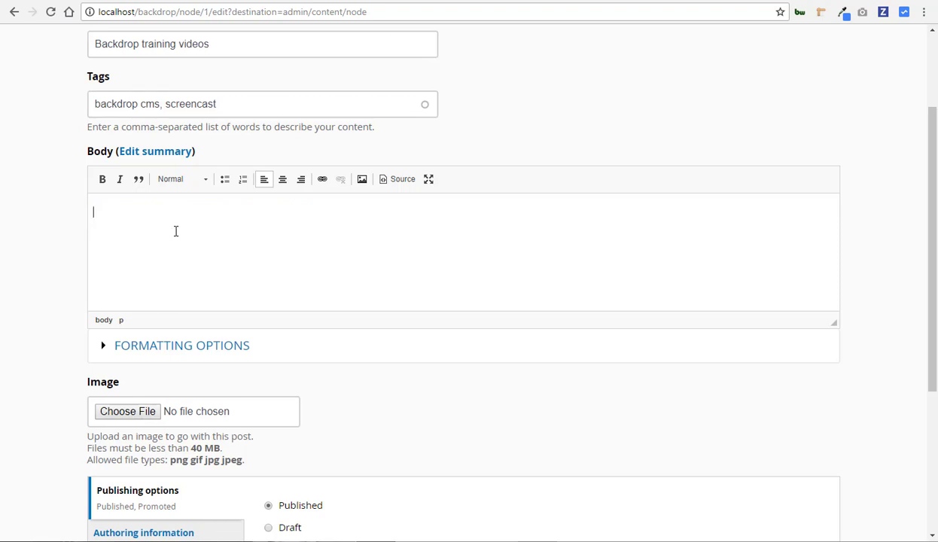
{"action": "left_click", "coordinate": [152, 352]}
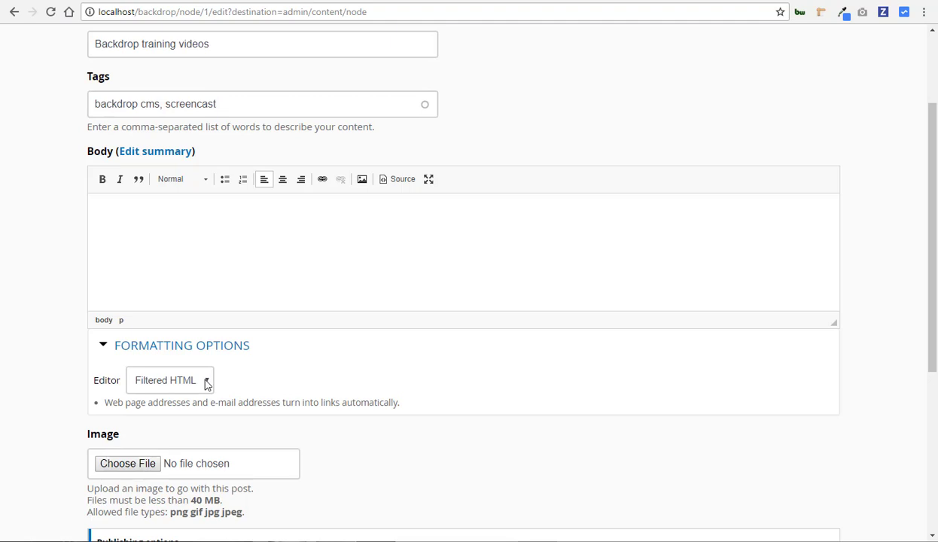
Try the Full HTML editor for the body and return to Filtered HTML.
{"action": "left_click", "coordinate": [207, 382]}
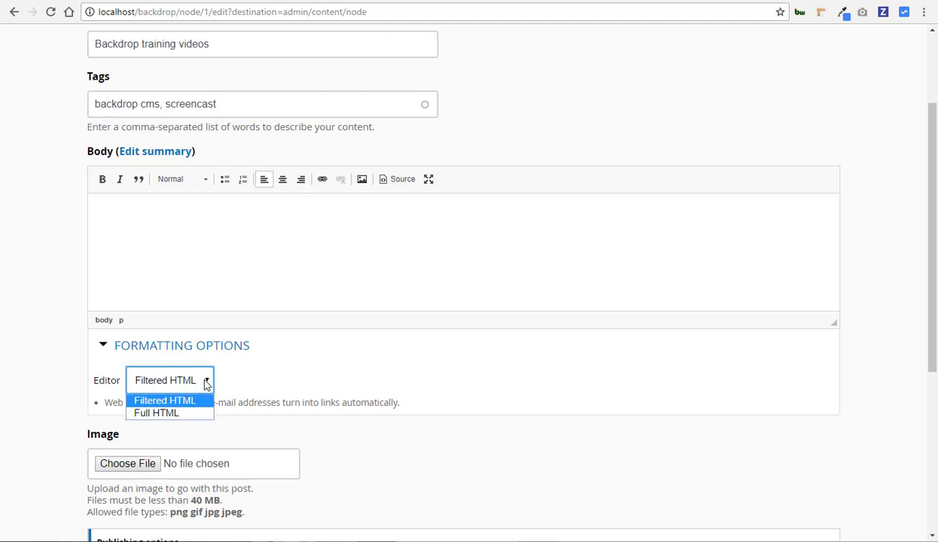
{"action": "left_click", "coordinate": [180, 414]}
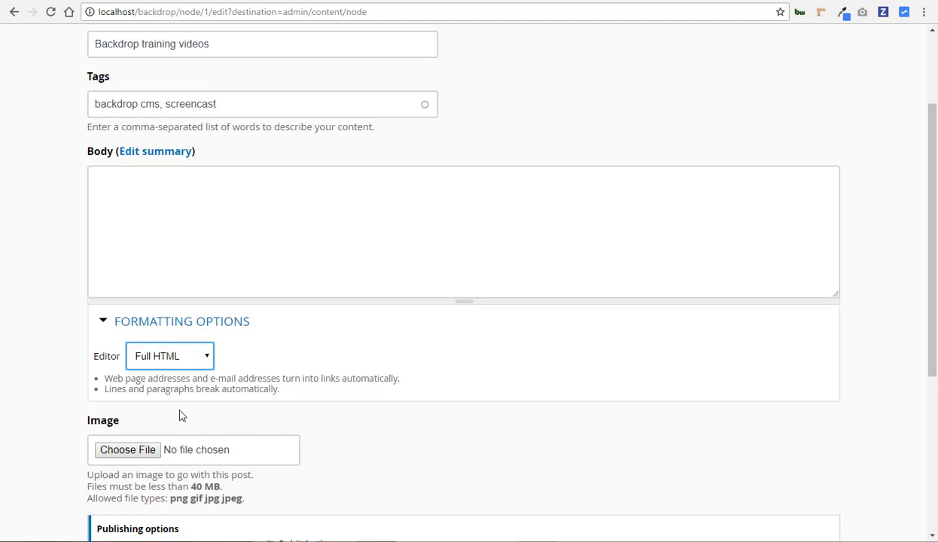
{"action": "left_click", "coordinate": [205, 355]}
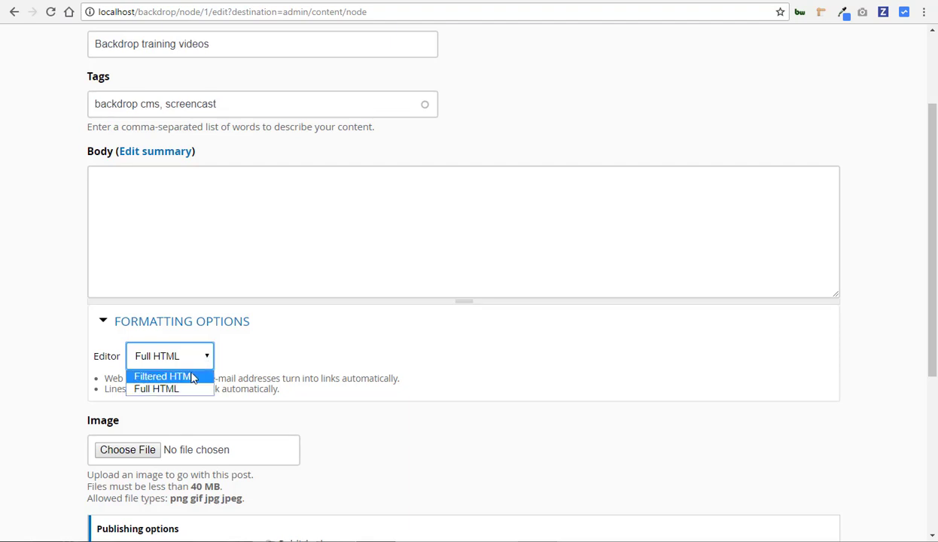
{"action": "left_click", "coordinate": [192, 377]}
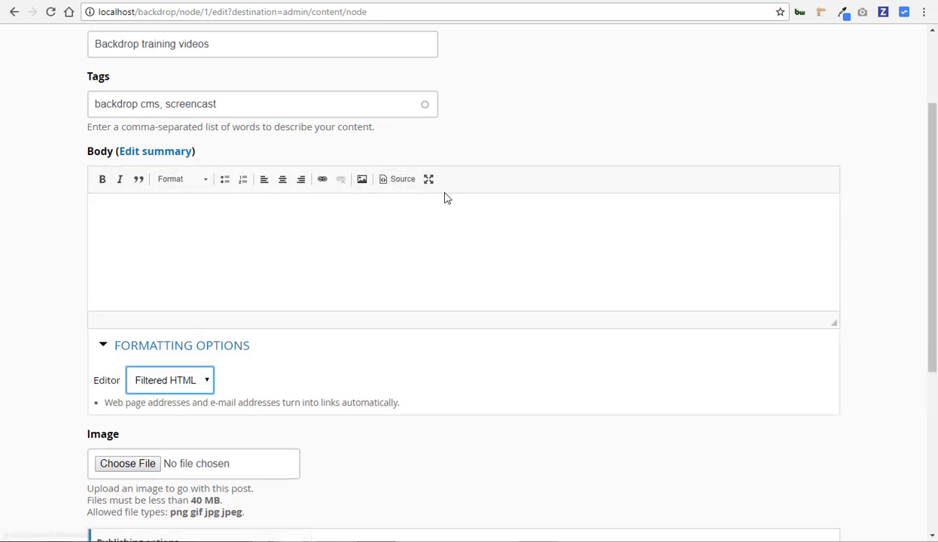
Compare the body's source view in Filtered HTML with the Full HTML editor, and set the editor back to Filtered HTML.
{"action": "left_click", "coordinate": [404, 185]}
{"action": "left_click", "coordinate": [329, 220]}
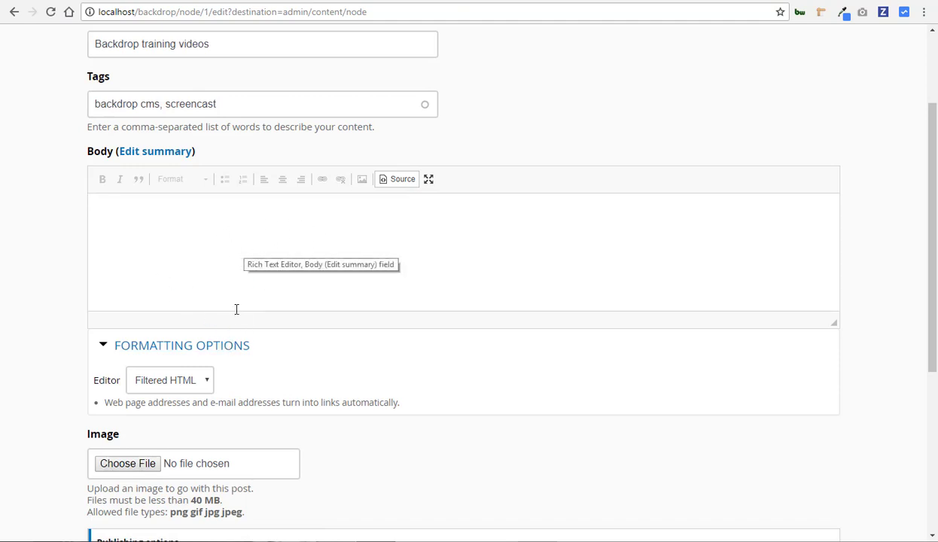
{"action": "left_click", "coordinate": [208, 382]}
{"action": "left_click", "coordinate": [192, 413]}
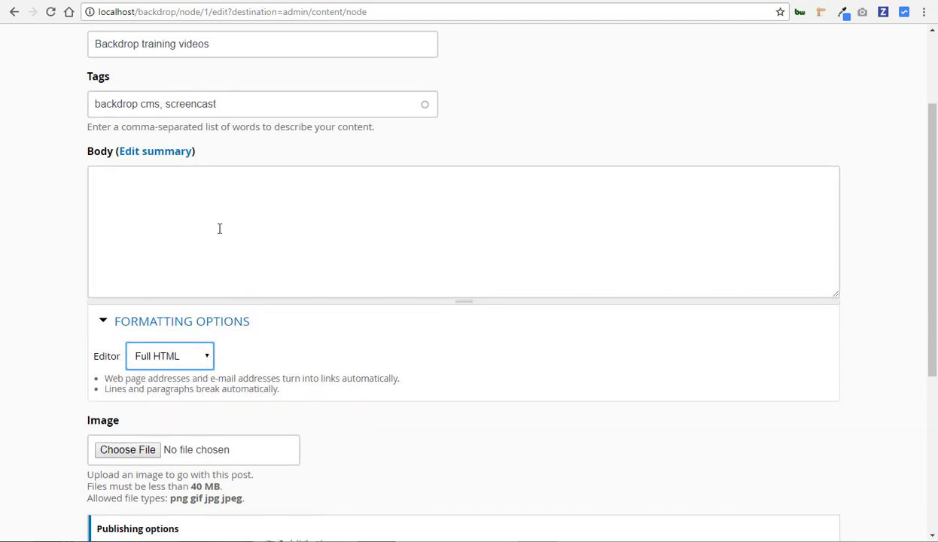
{"action": "left_click", "coordinate": [171, 246]}
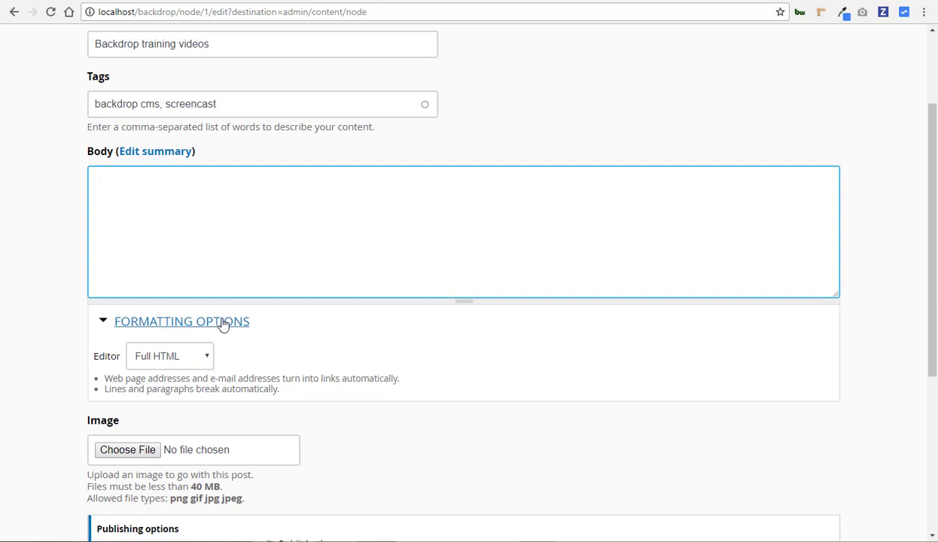
{"action": "left_click", "coordinate": [208, 362]}
{"action": "left_click", "coordinate": [183, 377]}
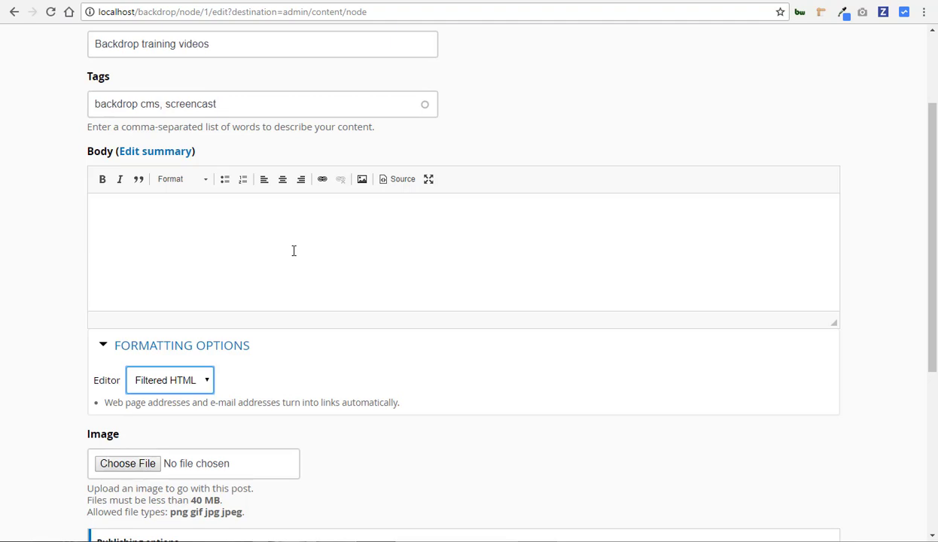
Enter "Blockquote" in the body, format it as a block quote, and check its HTML source.
{"action": "left_click", "coordinate": [294, 251]}
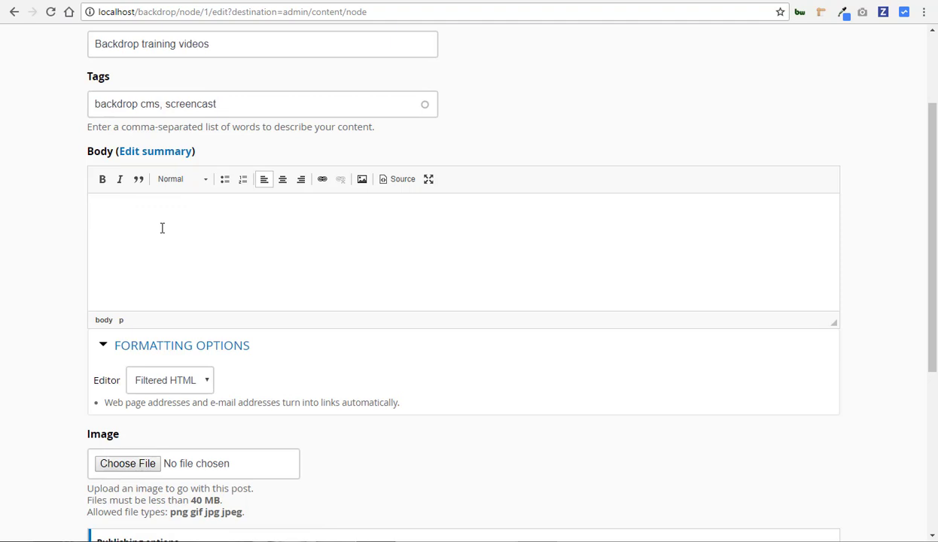
{"action": "type", "text": "Blockquote"}
{"action": "key", "text": "shift+Home"}
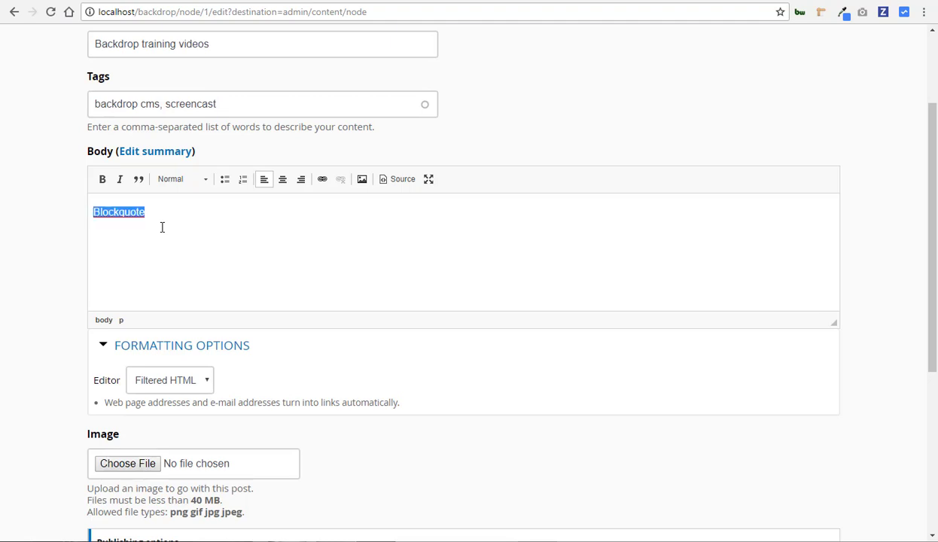
{"action": "left_click", "coordinate": [139, 179]}
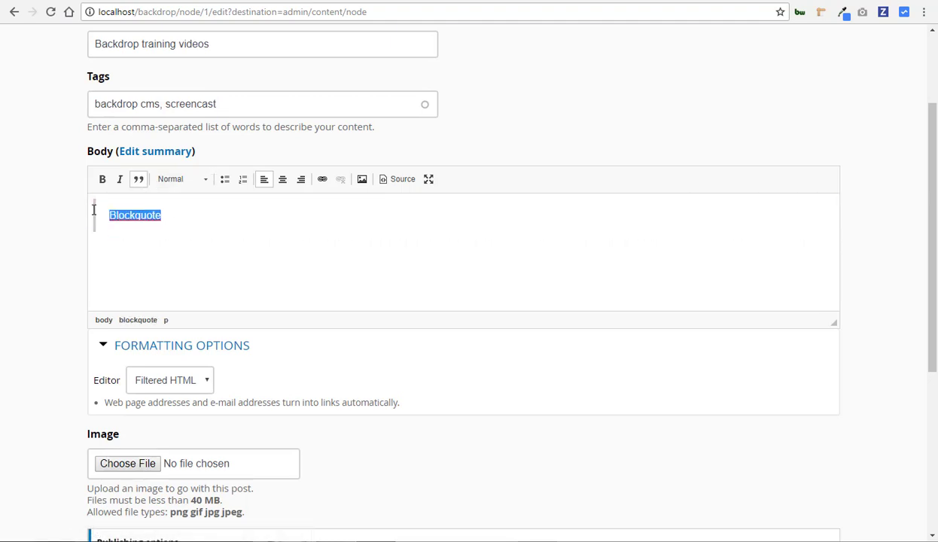
{"action": "left_click", "coordinate": [400, 179]}
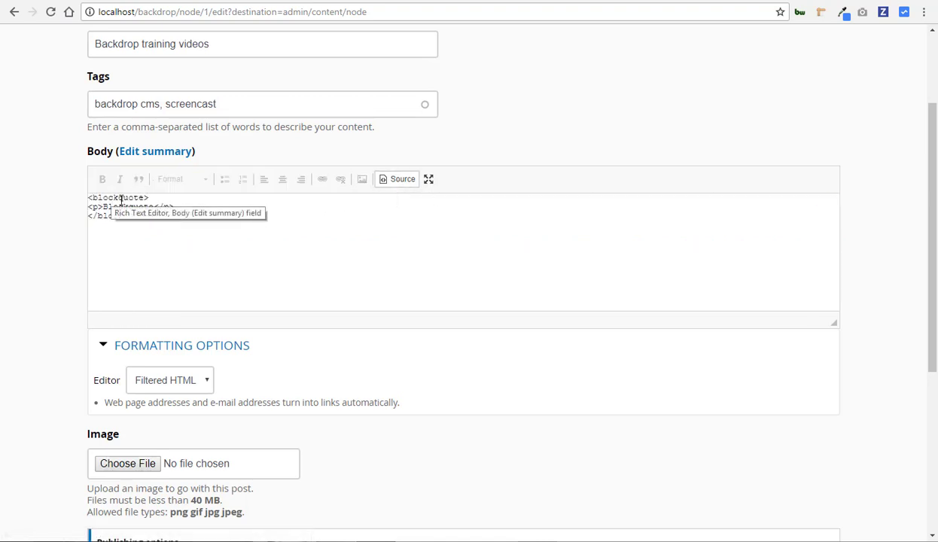
{"action": "left_click", "coordinate": [397, 180]}
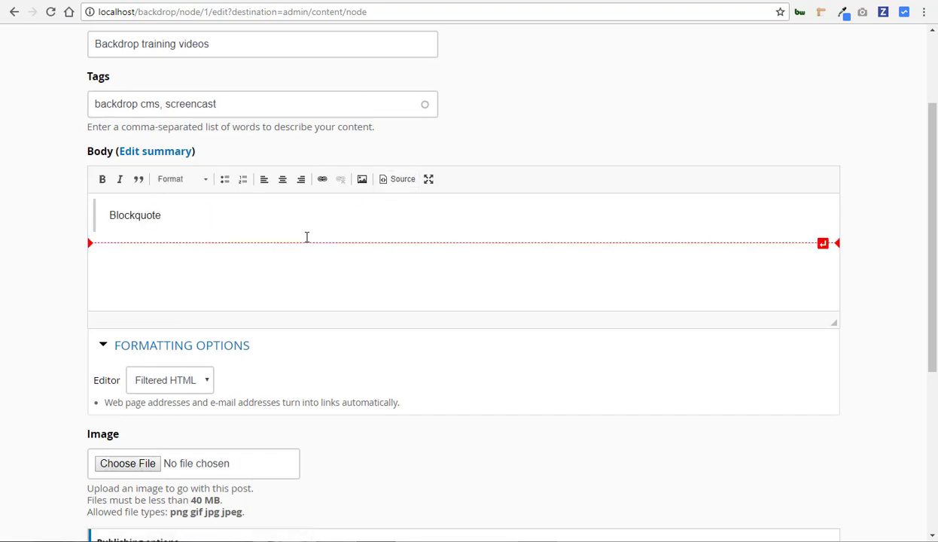
Try an extra line inside the block quote, remove it, and check the body's HTML source.
{"action": "left_click", "coordinate": [249, 224]}
{"action": "key", "text": "Return"}
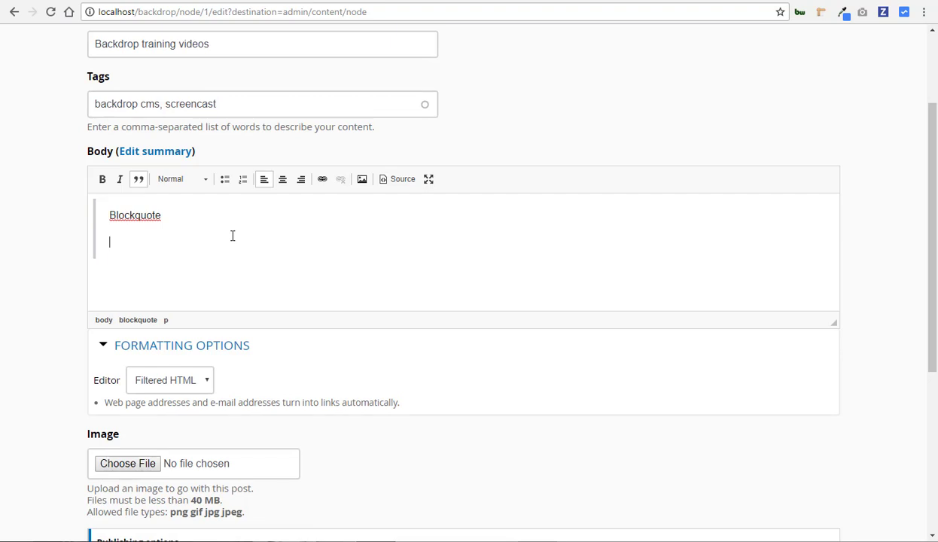
{"action": "key", "text": "BackSpace"}
{"action": "left_click", "coordinate": [400, 181]}
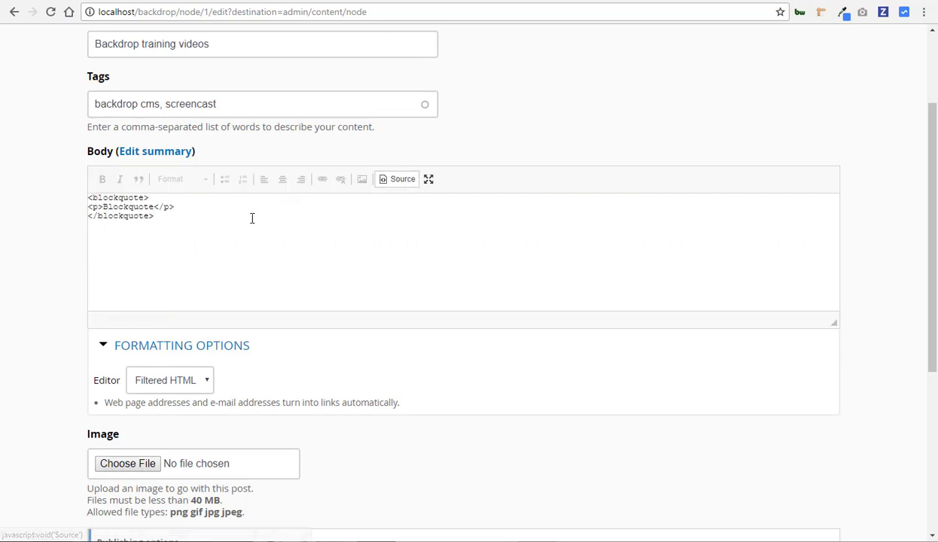
{"action": "left_click", "coordinate": [385, 182]}
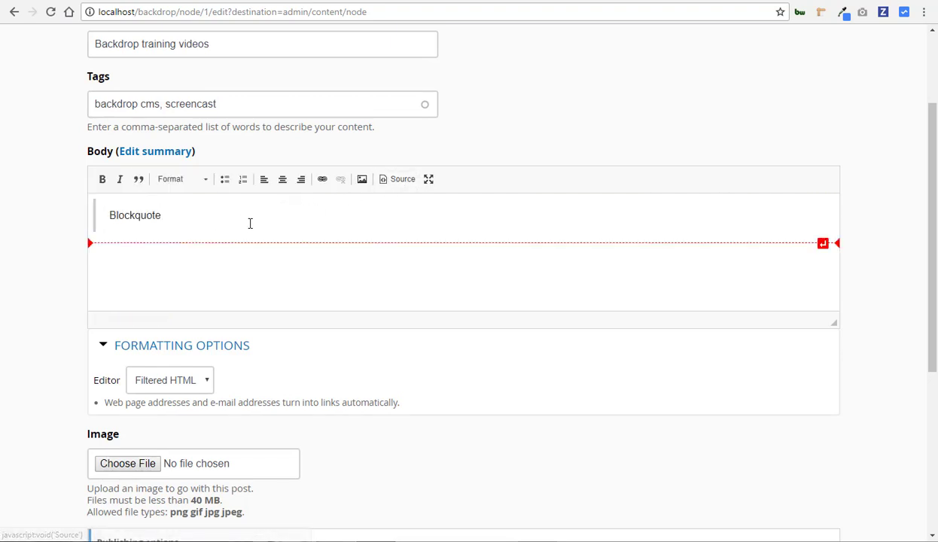
Replace the block quote in the body with the plain paragraph "asdf" and check its HTML source.
{"action": "key", "text": "ctrl+a"}
{"action": "left_click", "coordinate": [250, 223]}
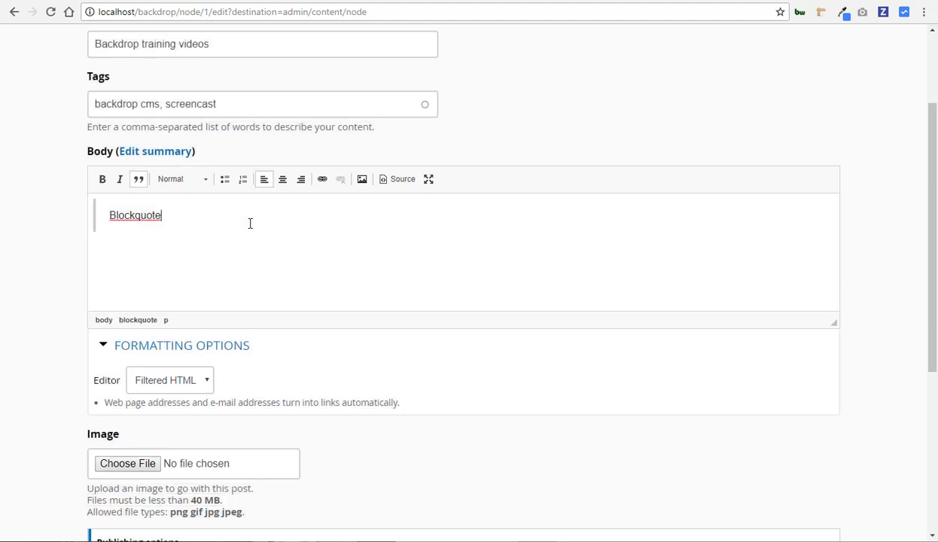
{"action": "key", "text": "ctrl+a"}
{"action": "key", "text": "Delete"}
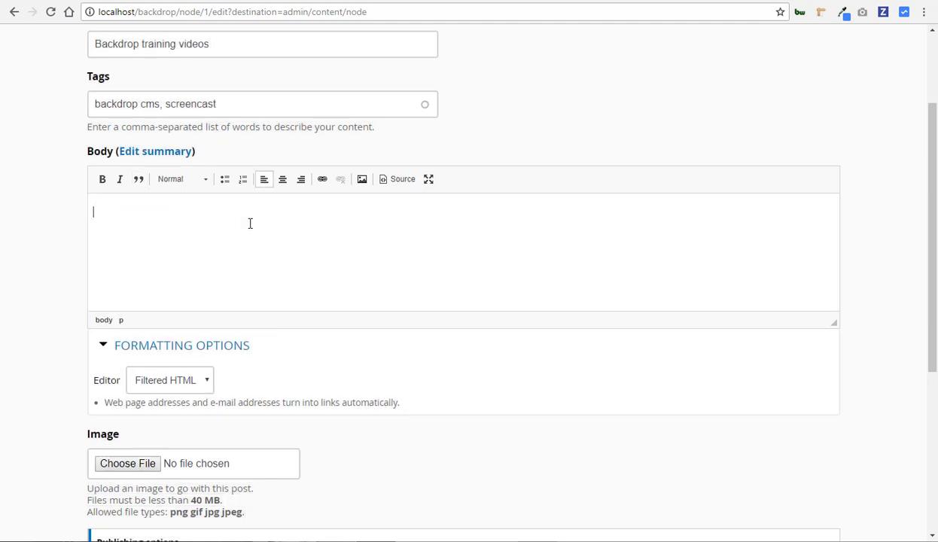
{"action": "type", "text": "asdf"}
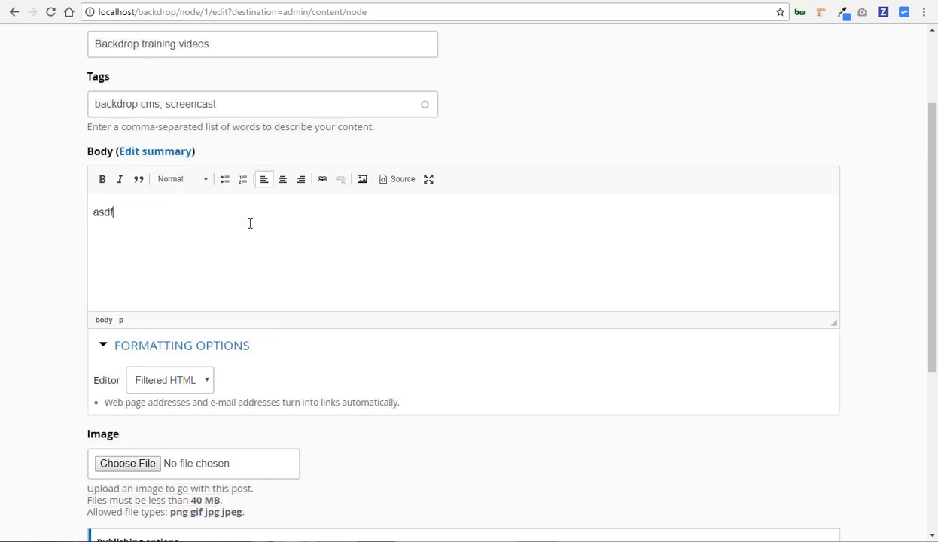
{"action": "left_click", "coordinate": [392, 179]}
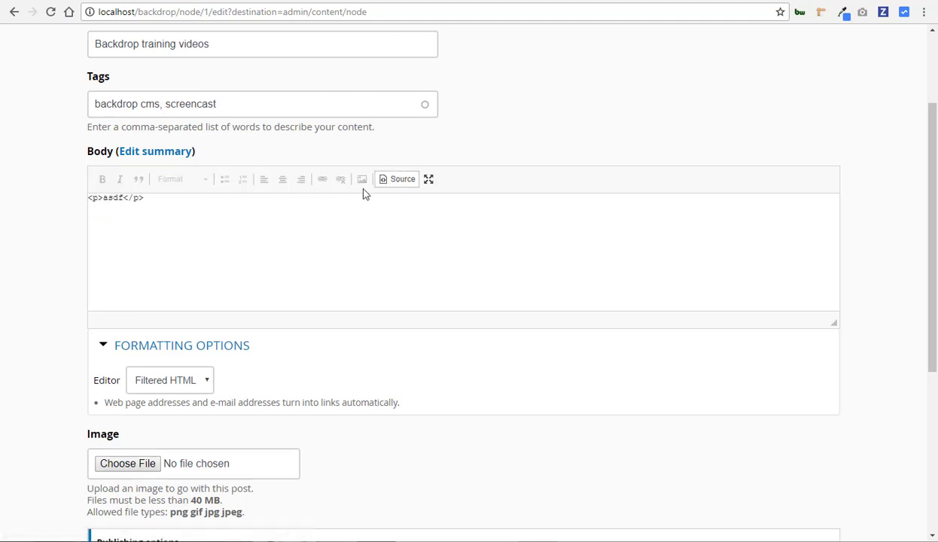
{"action": "left_click", "coordinate": [384, 184]}
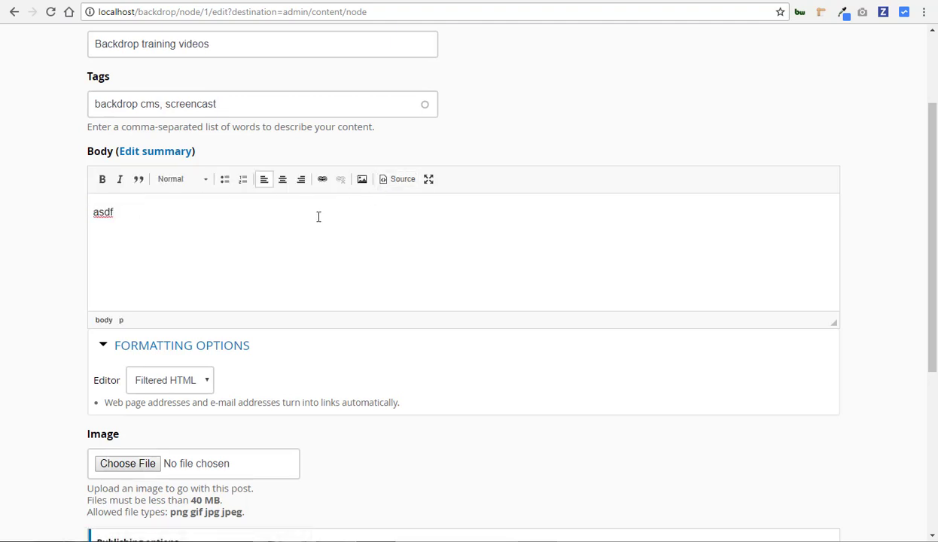
Add "blockquote" on a new line below "asdf", format it as a block quote, and leave an empty paragraph after it.
{"action": "key", "text": "Return"}
{"action": "type", "text": "blockquote"}
{"action": "key", "text": "Return"}
{"action": "key", "text": "Return"}
{"action": "left_click", "coordinate": [123, 238]}
{"action": "left_click", "coordinate": [138, 179]}
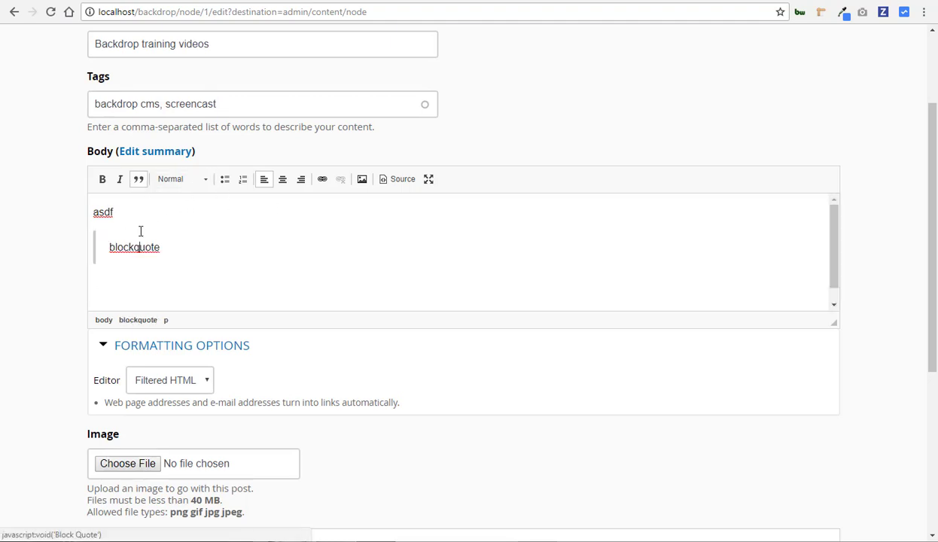
{"action": "left_click", "coordinate": [128, 287]}
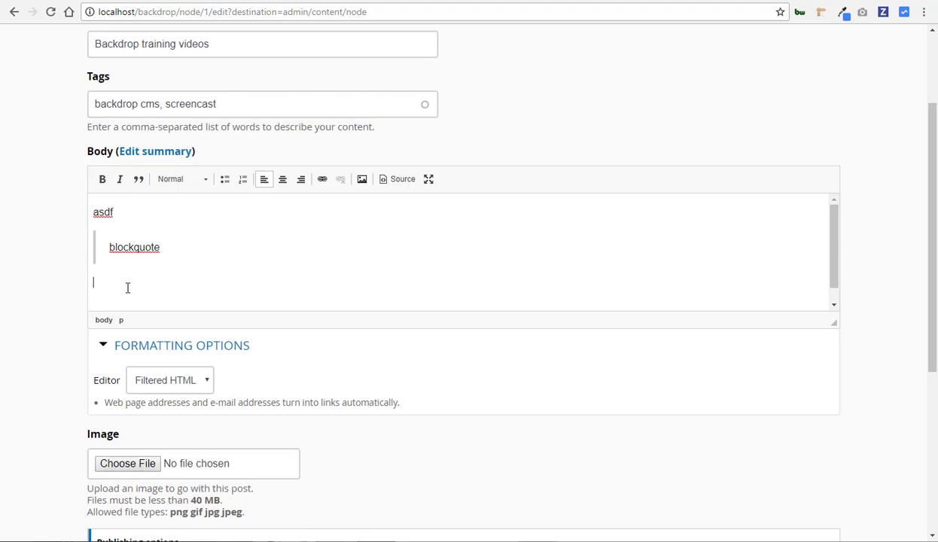
Review the available paragraph formats and format the "asdf" line as Heading 3.
{"action": "left_click", "coordinate": [157, 208]}
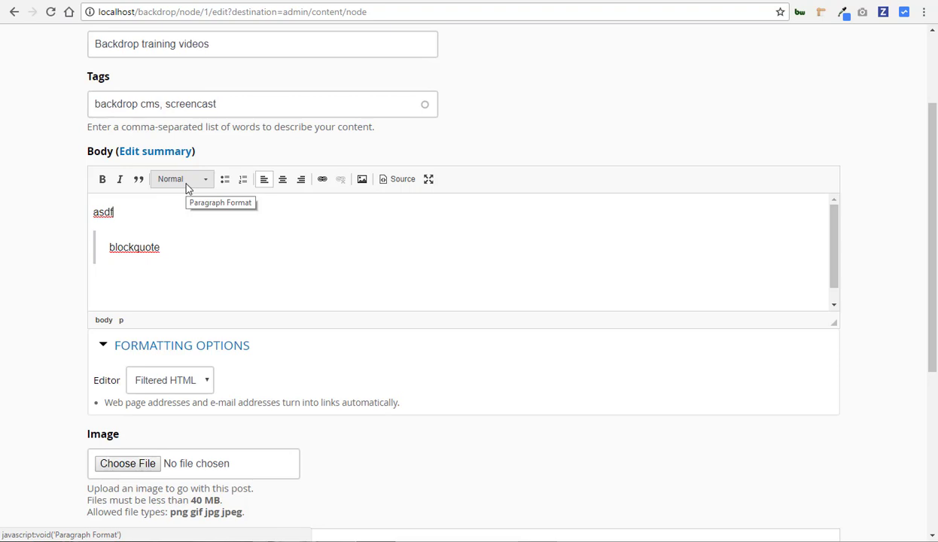
{"action": "left_click", "coordinate": [188, 188]}
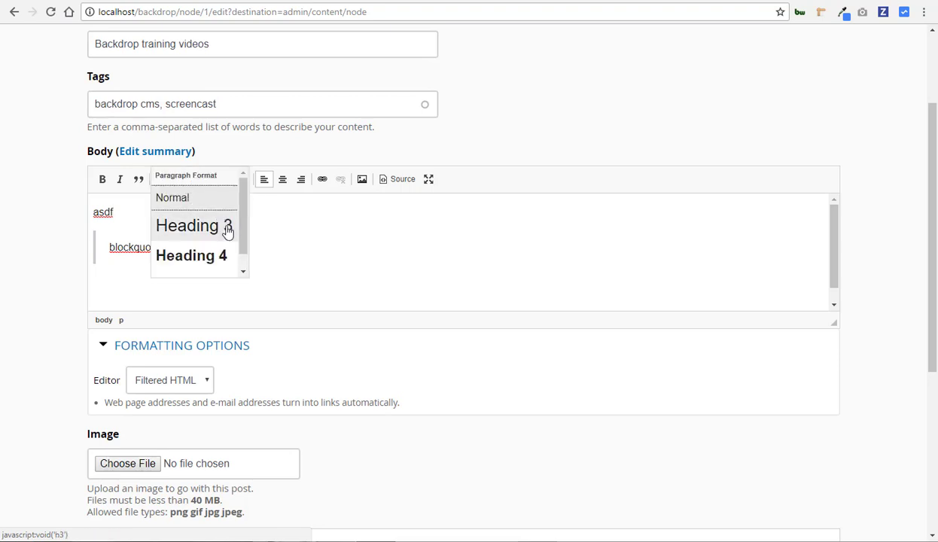
{"action": "scroll", "coordinate": [226, 230], "scroll_direction": "down", "scroll_amount": 1}
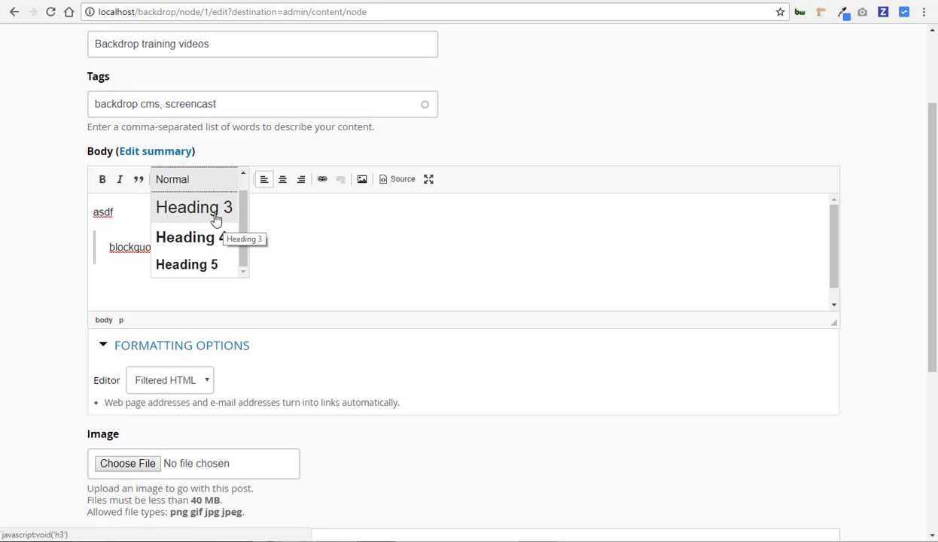
{"action": "left_click", "coordinate": [287, 211]}
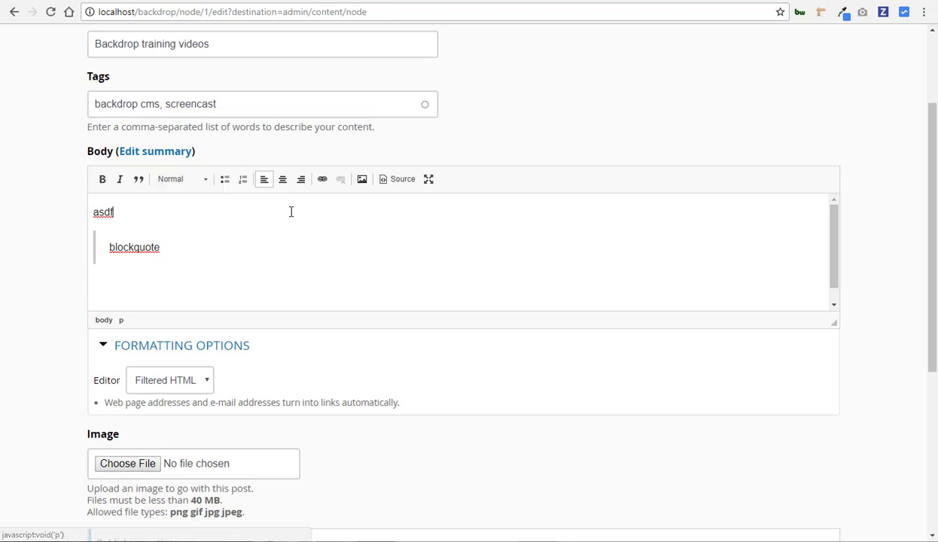
{"action": "left_click", "coordinate": [175, 181]}
{"action": "left_click", "coordinate": [186, 227]}
{"action": "left_click", "coordinate": [148, 282]}
{"action": "type", "text": "asdfasdf"}
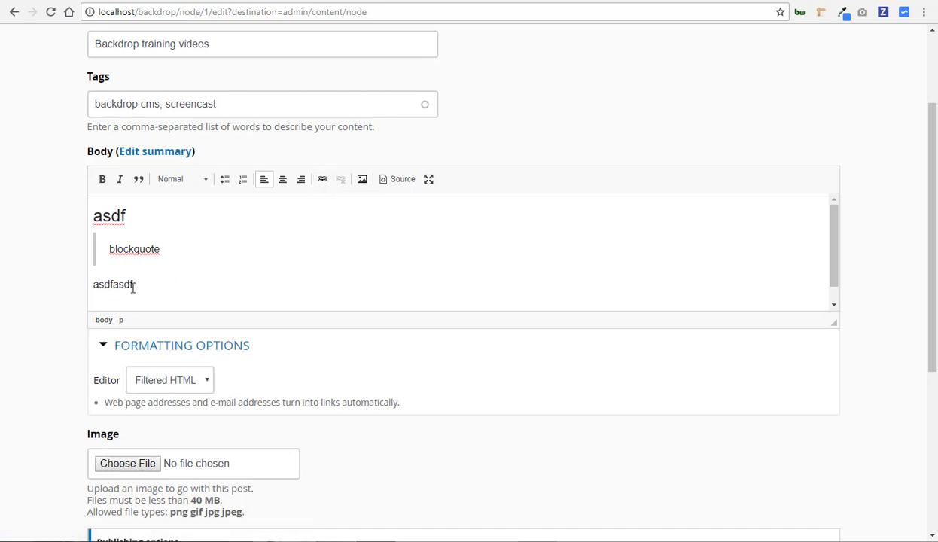
{"action": "left_click_drag", "start_coordinate": [133, 285], "coordinate": [84, 287]}
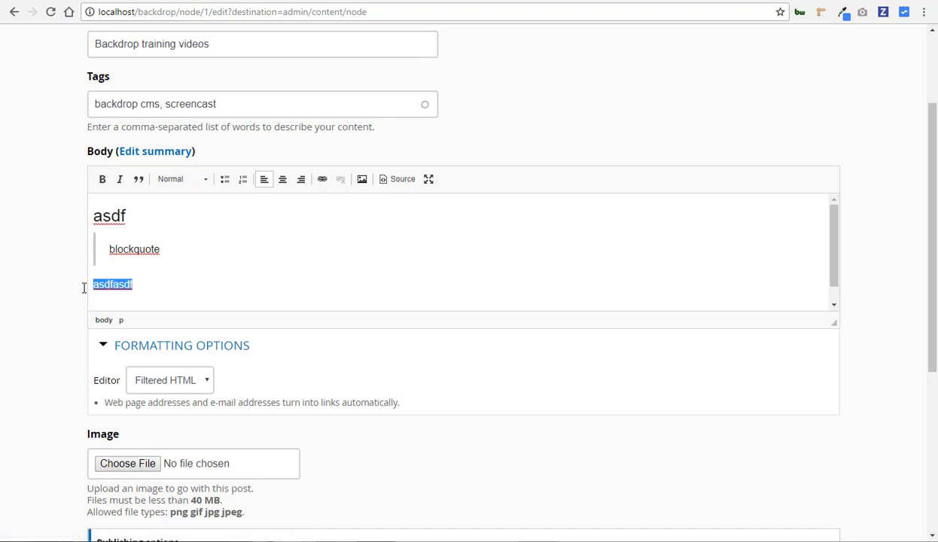
{"action": "left_click", "coordinate": [327, 183]}
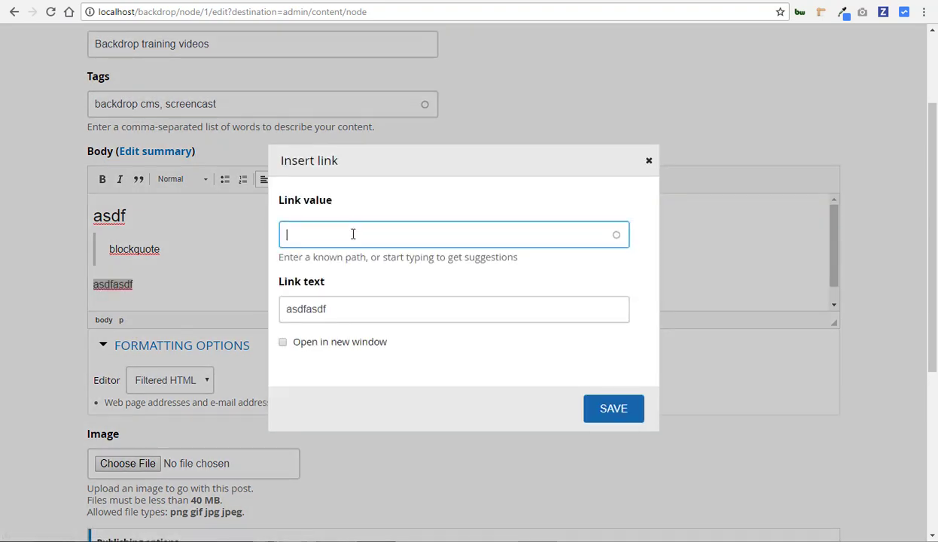
{"action": "type", "text": "https"}
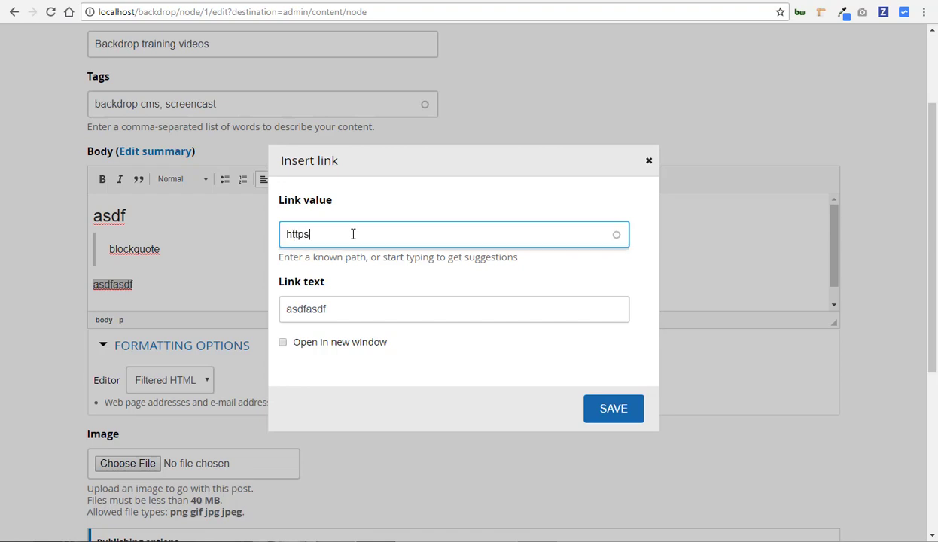
{"action": "type", "text": "://google.com"}
{"action": "key", "text": "Tab"}
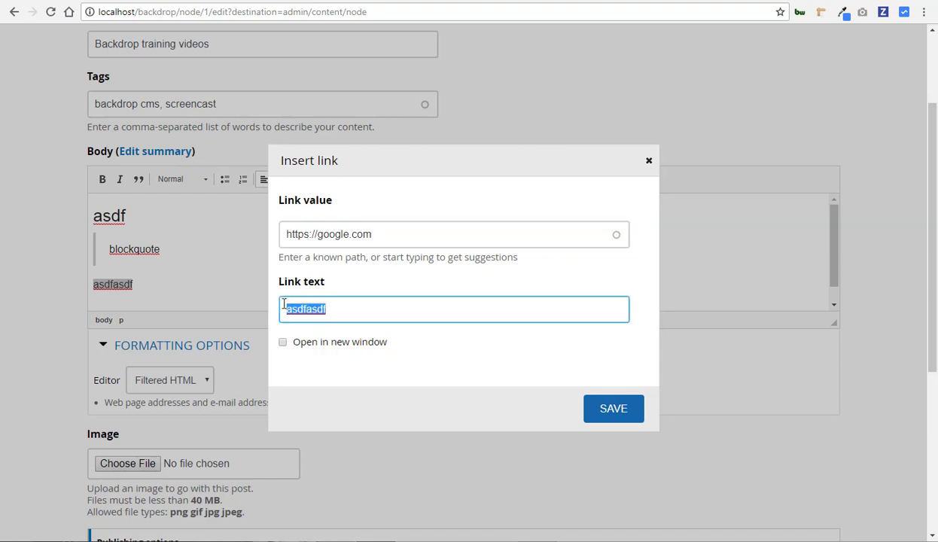
{"action": "type", "text": "Google"}
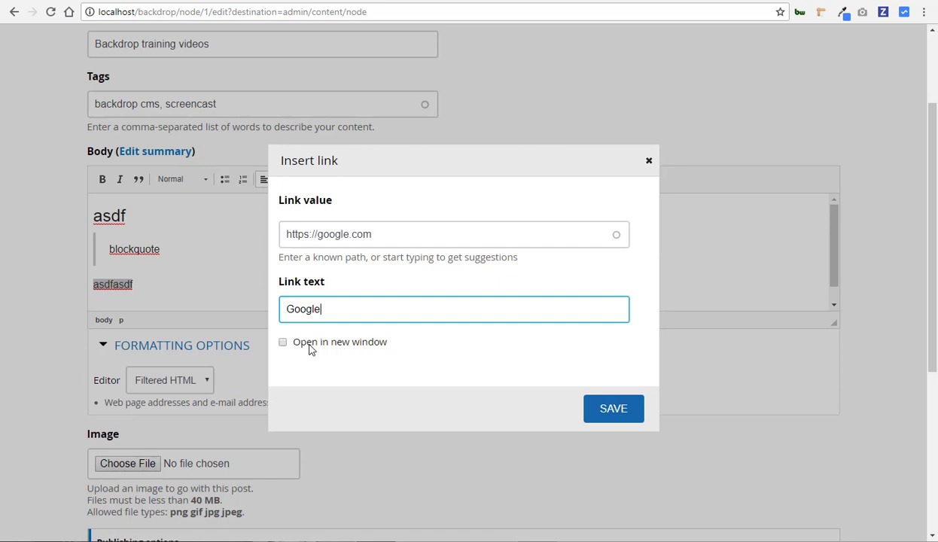
{"action": "left_click", "coordinate": [613, 417]}
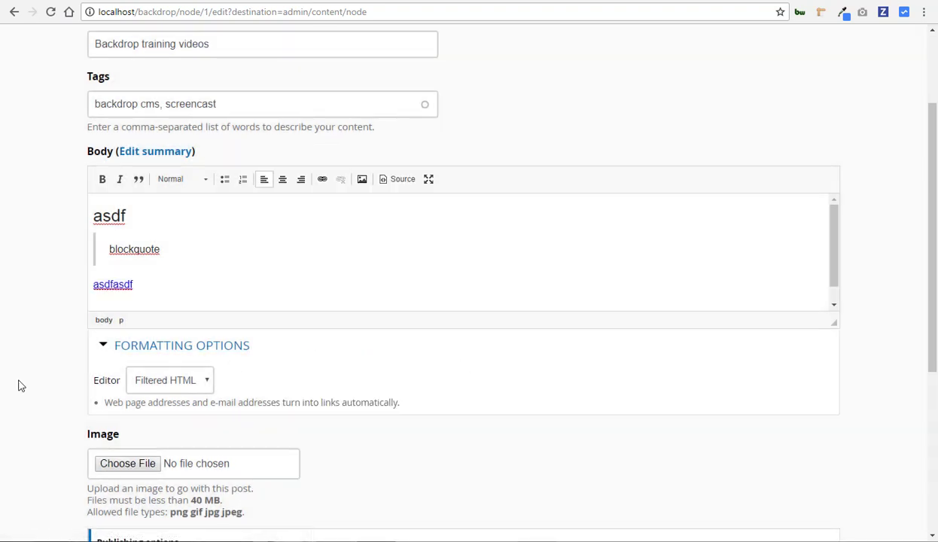
Try the Draft and Schedule for later options, set the post back to Published, and turn off Promoted.
{"action": "scroll", "coordinate": [25, 382], "scroll_direction": "down", "scroll_amount": 3}
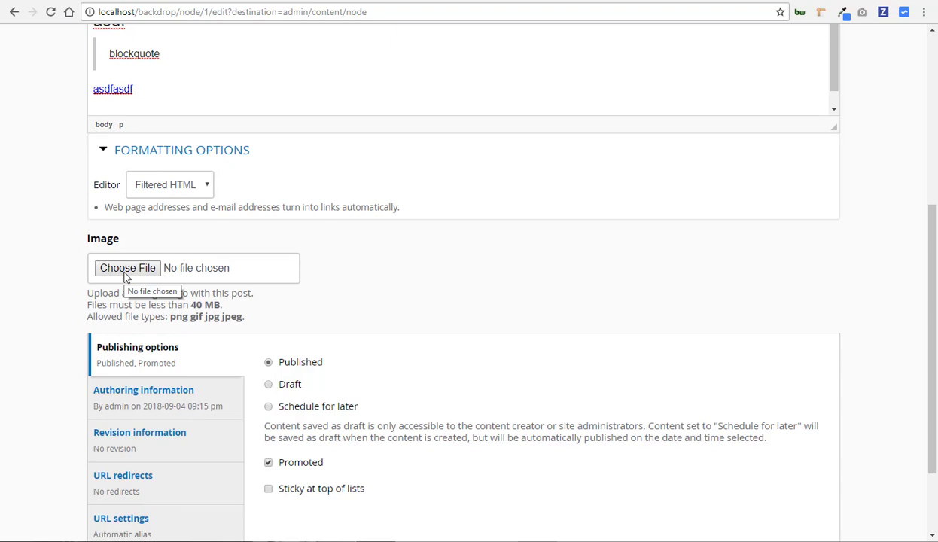
{"action": "scroll", "coordinate": [65, 332], "scroll_direction": "down", "scroll_amount": 2}
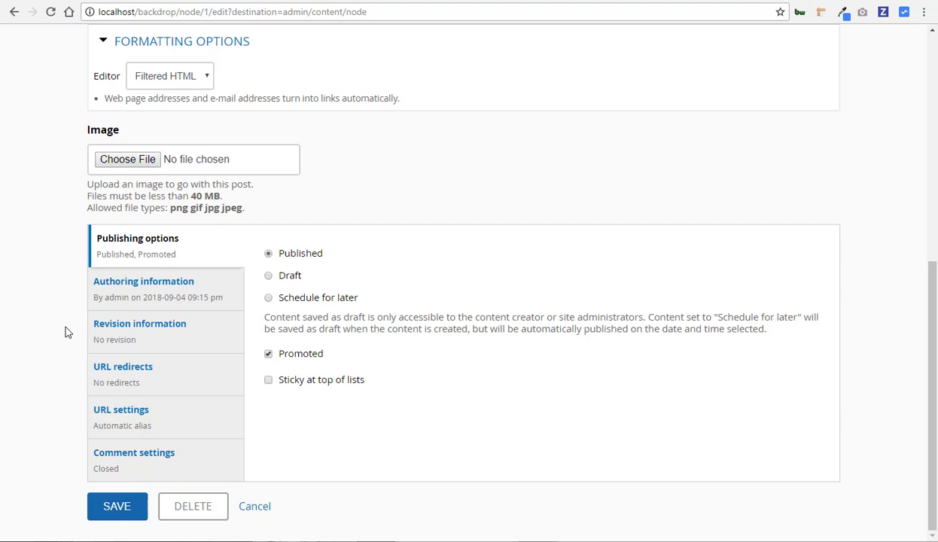
{"action": "left_click", "coordinate": [294, 277]}
{"action": "left_click", "coordinate": [299, 299]}
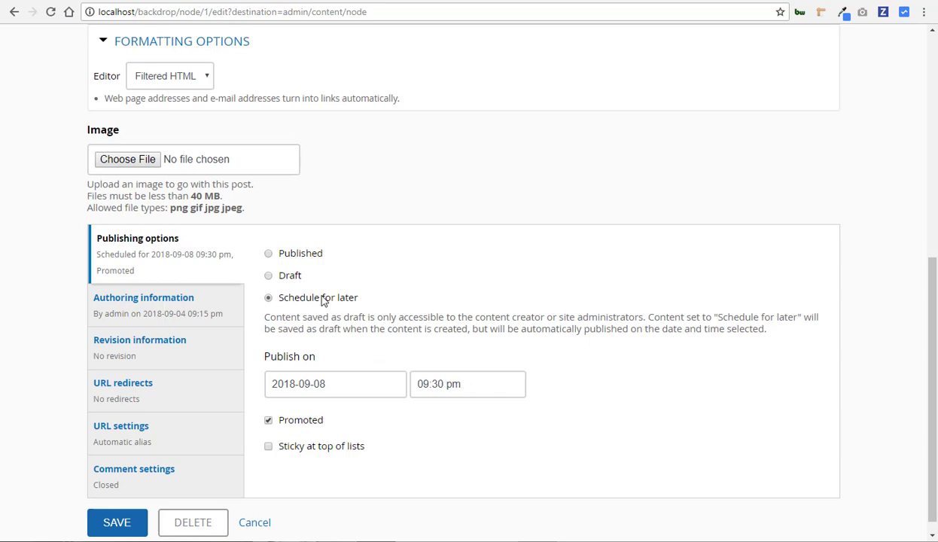
{"action": "left_click", "coordinate": [299, 258]}
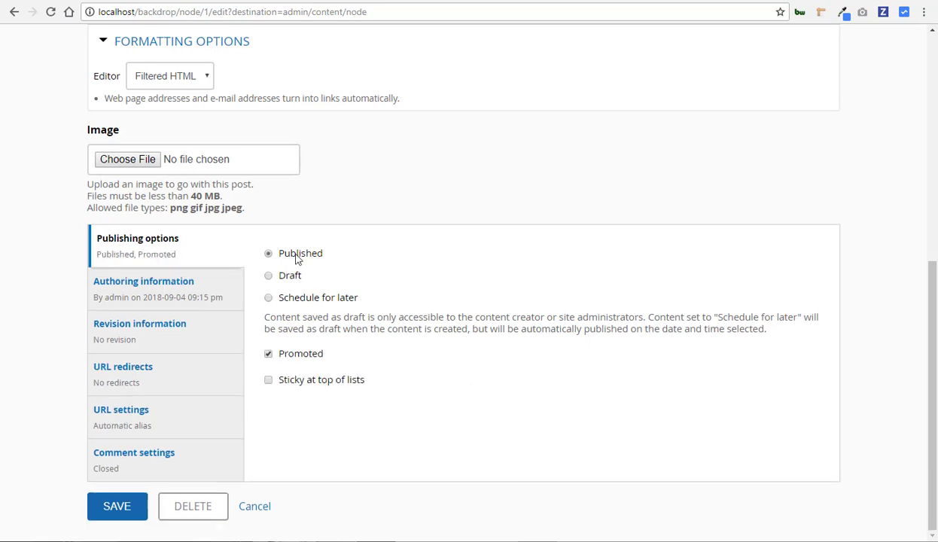
{"action": "left_click", "coordinate": [293, 354]}
Review the authoring information, and enable a new revision with the log message "Don't keep this after December.".
{"action": "left_click", "coordinate": [210, 302]}
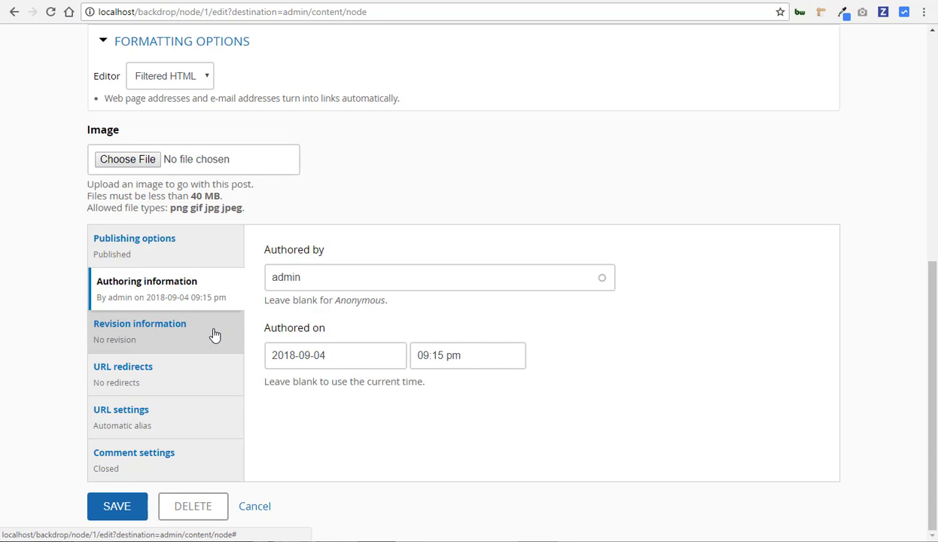
{"action": "left_click", "coordinate": [215, 335]}
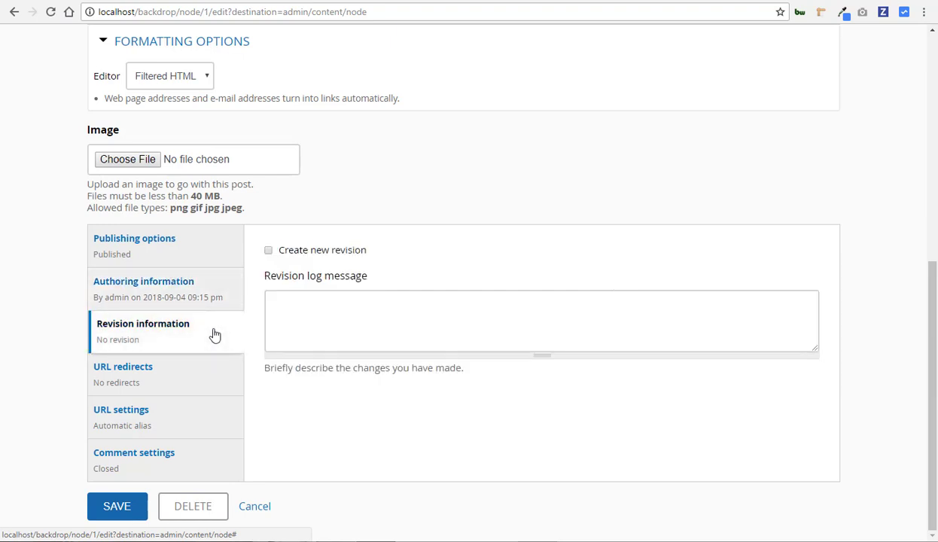
{"action": "left_click", "coordinate": [302, 253]}
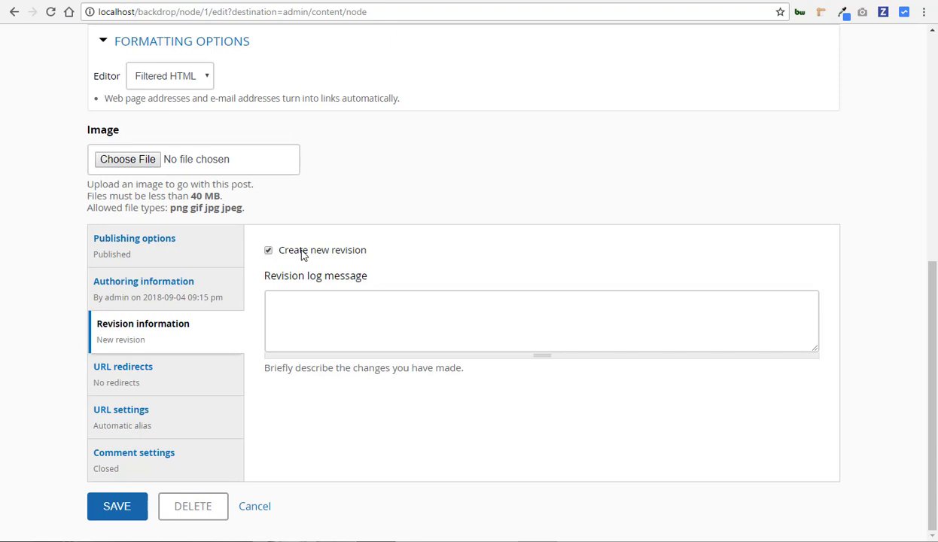
{"action": "left_click", "coordinate": [308, 334]}
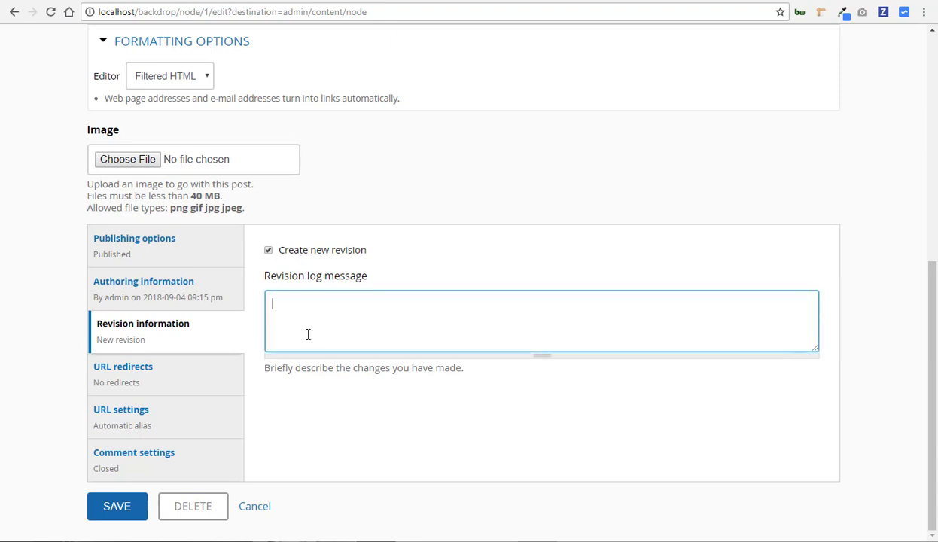
{"action": "type", "text": "Don't keep this"}
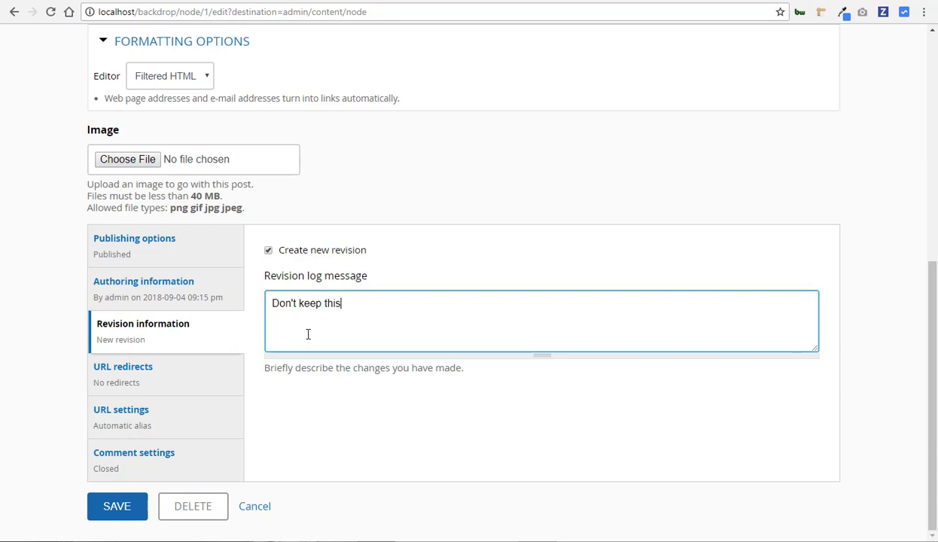
{"action": "type", "text": " after December."}
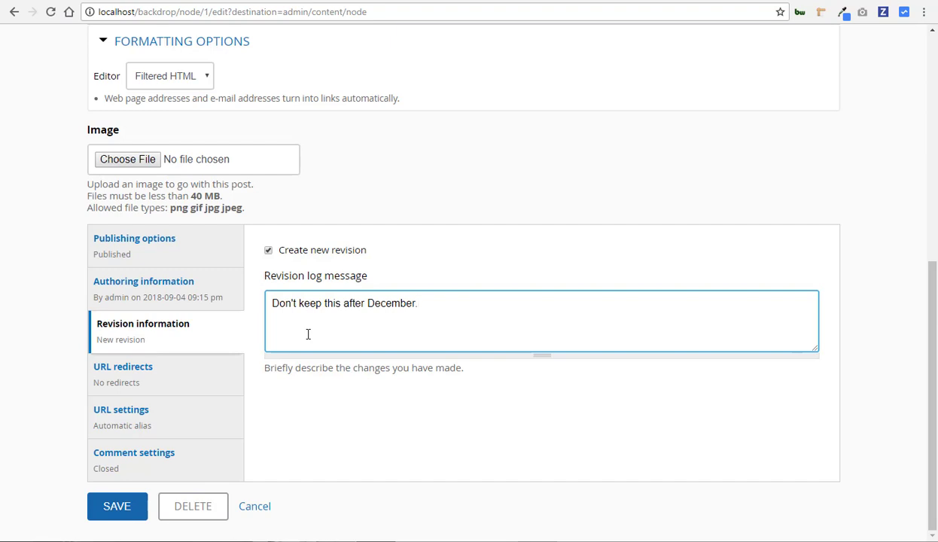
Review the URL redirects, turn off automatic URL alias generation, and set the post's URL alias to posts/my-posts-rule.
{"action": "left_click", "coordinate": [198, 372]}
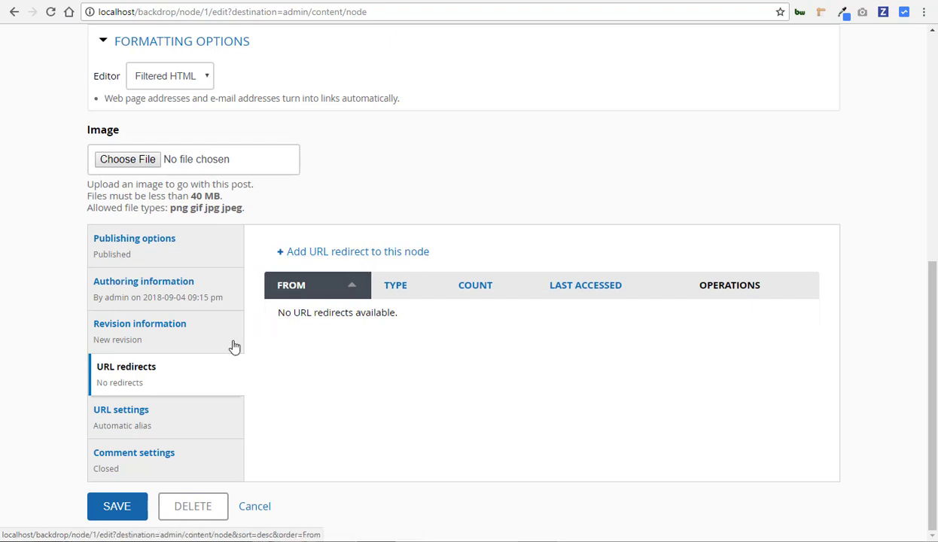
{"action": "left_click", "coordinate": [184, 417]}
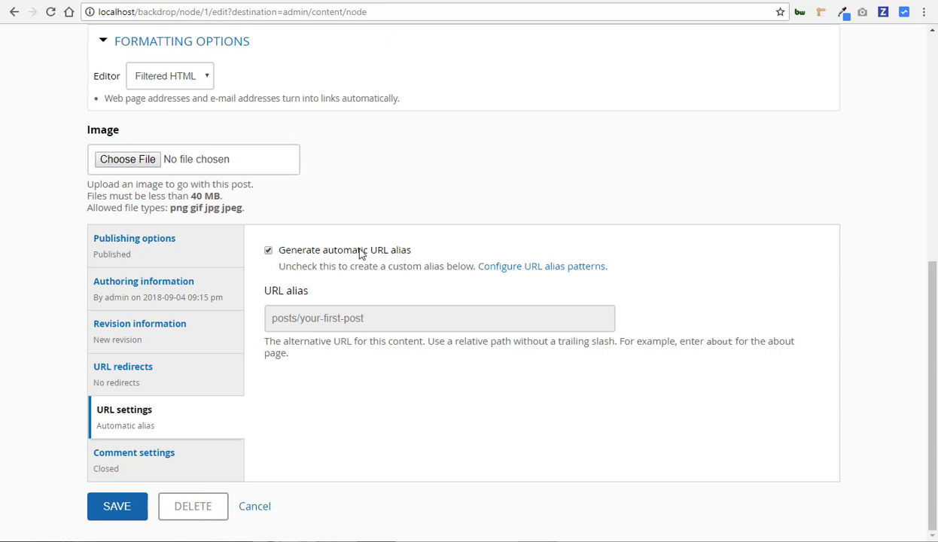
{"action": "left_click", "coordinate": [268, 251]}
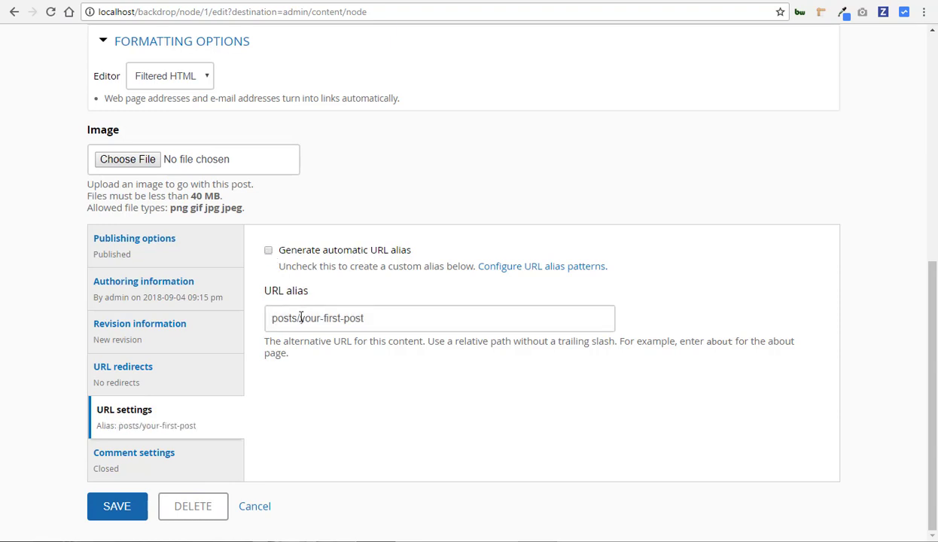
{"action": "left_click_drag", "start_coordinate": [299, 318], "coordinate": [383, 317]}
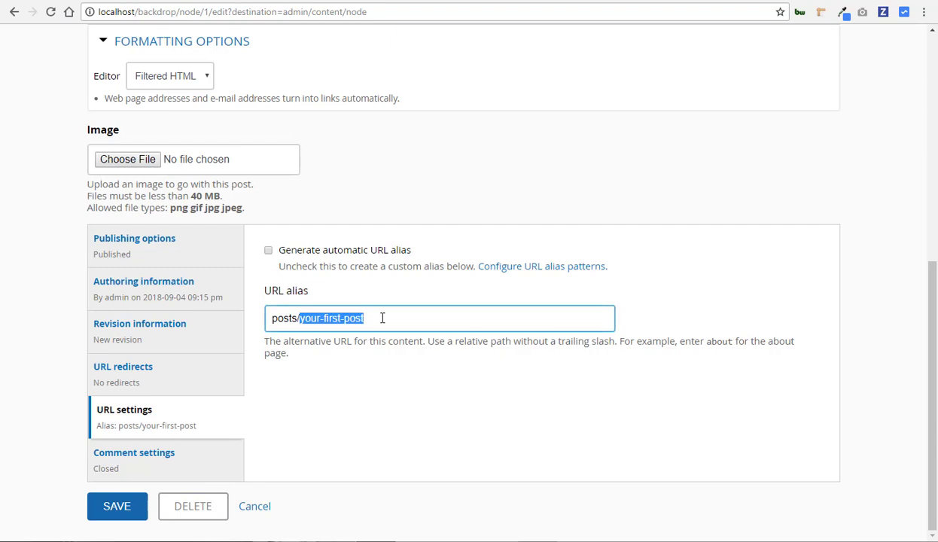
{"action": "type", "text": "my-po"}
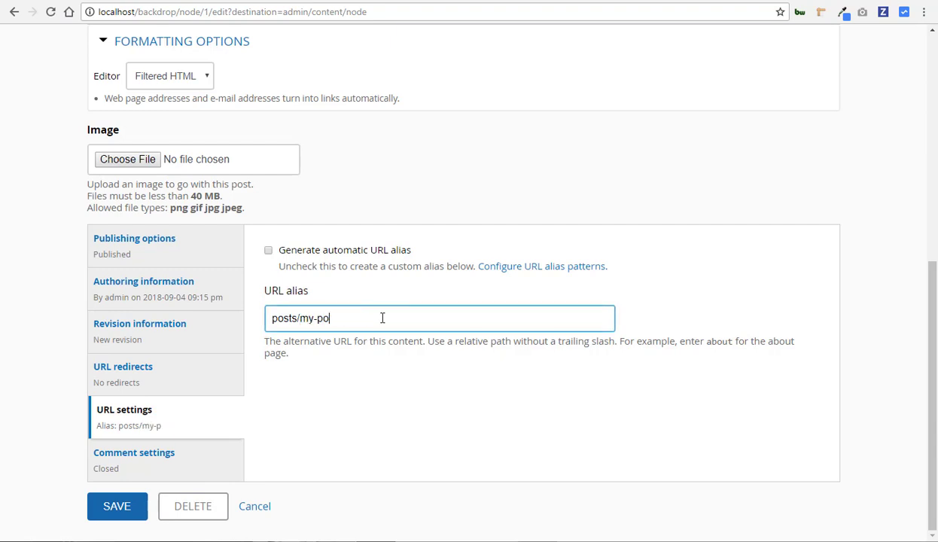
{"action": "type", "text": "sts-rule"}
Check the comment settings and save the post, opening the saved "Backdrop training videos" post for viewing.
{"action": "left_click", "coordinate": [183, 457]}
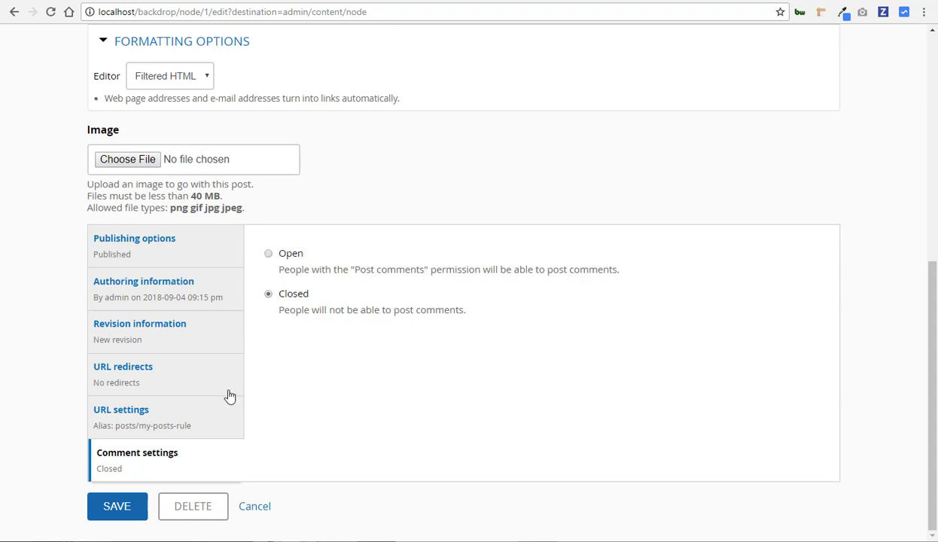
{"action": "left_click", "coordinate": [133, 514]}
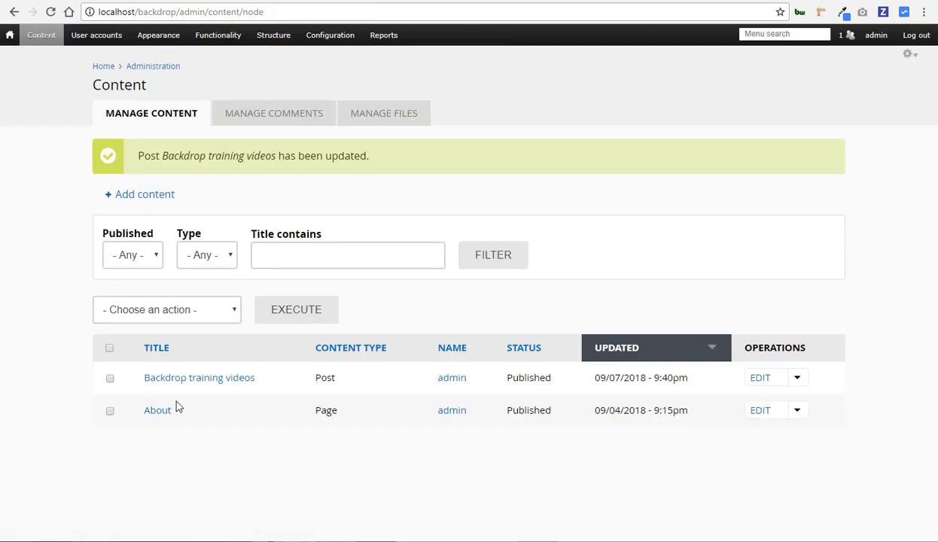
{"action": "left_click", "coordinate": [195, 379]}
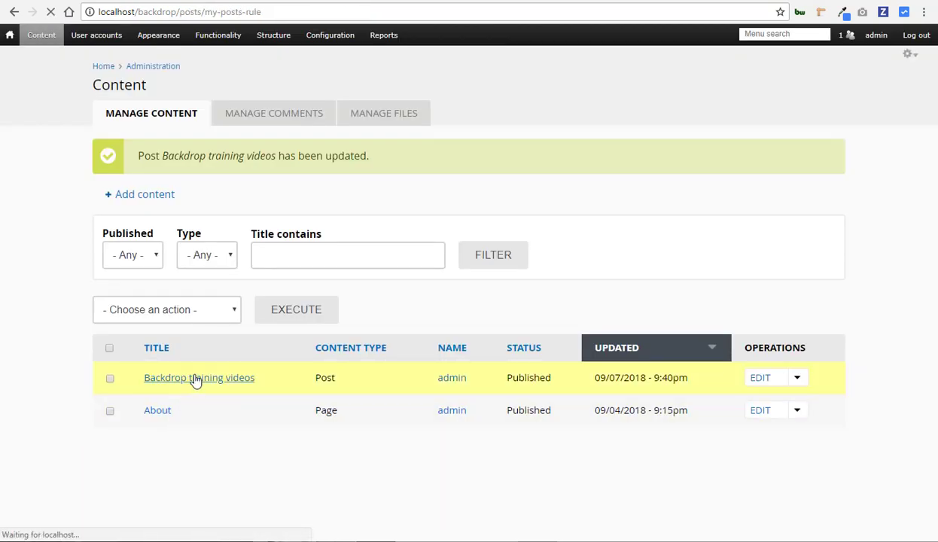
{"action": "scroll", "coordinate": [57, 341], "scroll_direction": "down", "scroll_amount": 1}
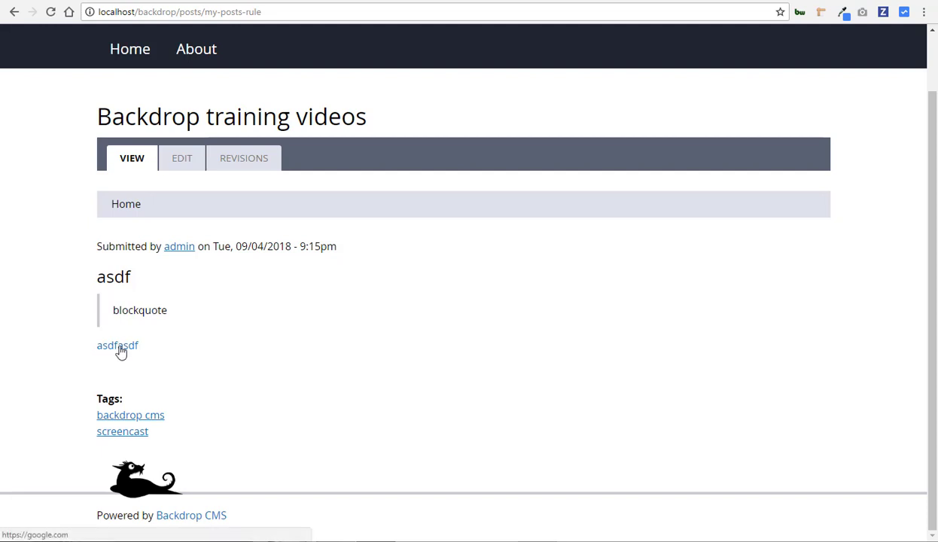
View the content tagged "backdrop cms", return to the post, and check the site's home page.
{"action": "left_click", "coordinate": [140, 419]}
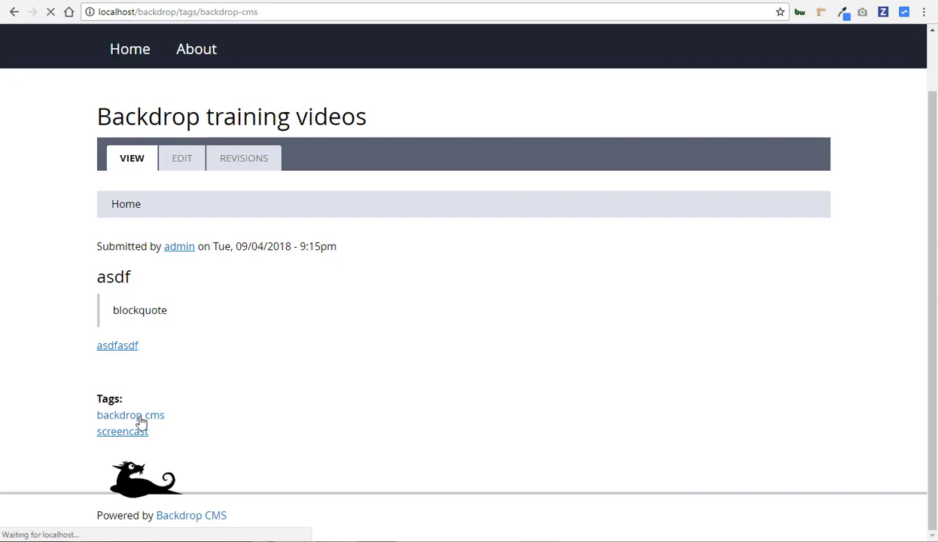
{"action": "scroll", "coordinate": [141, 423], "scroll_direction": "down", "scroll_amount": 2}
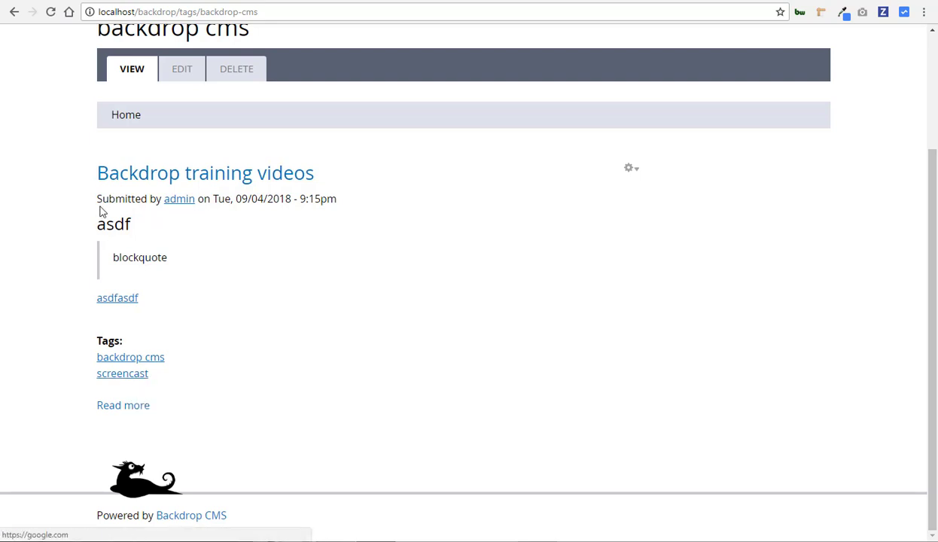
{"action": "left_click", "coordinate": [12, 12]}
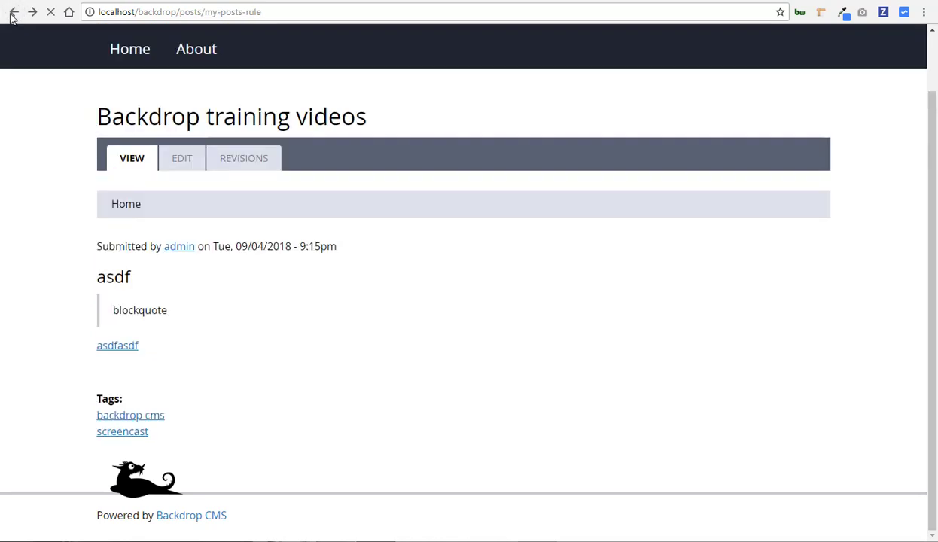
{"action": "left_click_drag", "start_coordinate": [133, 113], "coordinate": [311, 113]}
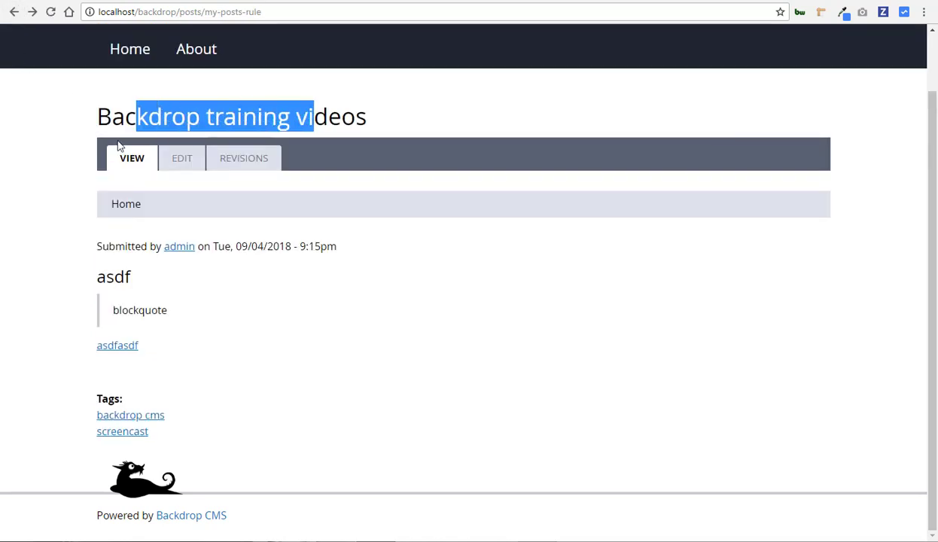
{"action": "left_click", "coordinate": [42, 176]}
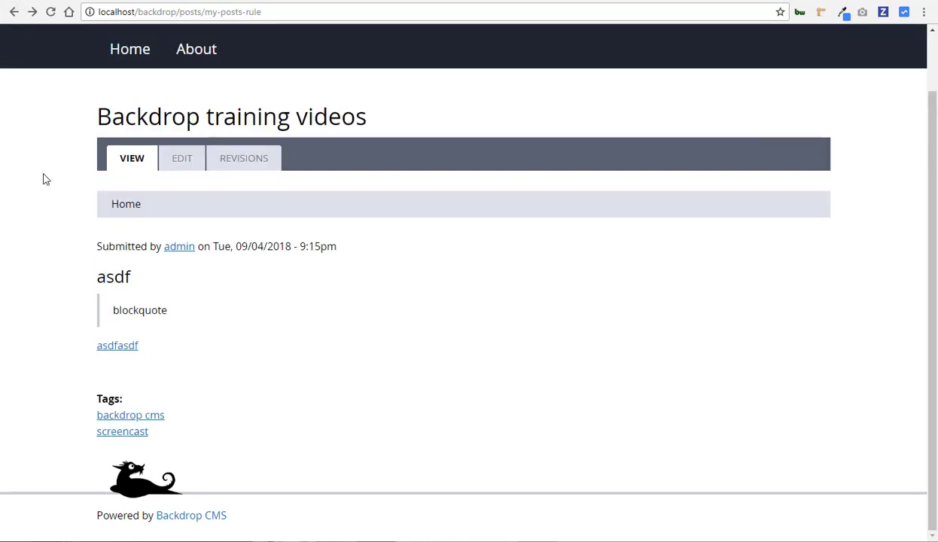
{"action": "left_click", "coordinate": [129, 49]}
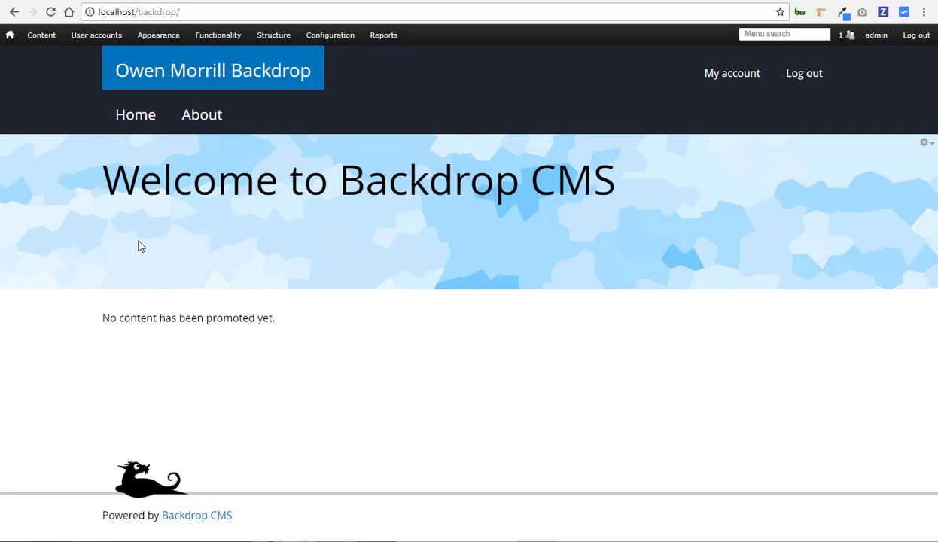
Set the default front page to node/1 in the site information and try to save the configuration.
{"action": "mouse_move", "coordinate": [342, 45]}
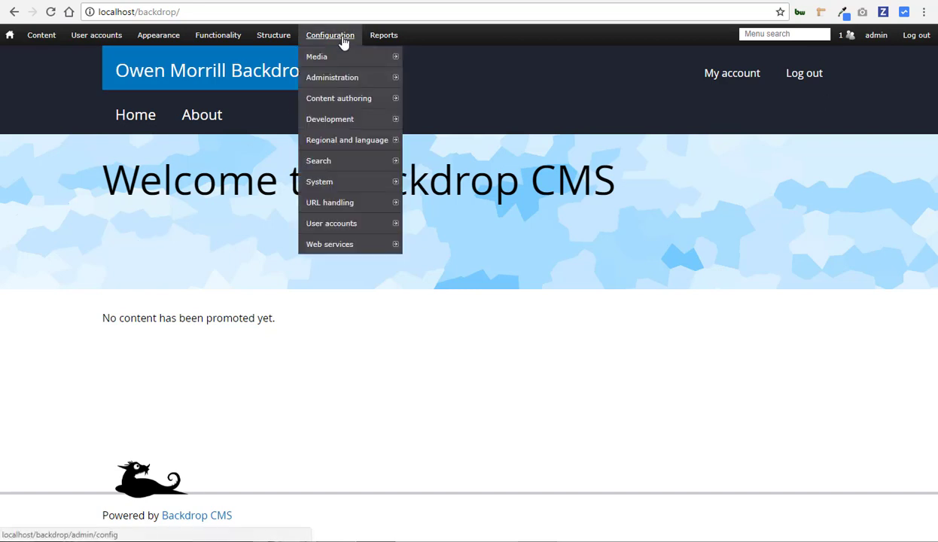
{"action": "mouse_move", "coordinate": [341, 85]}
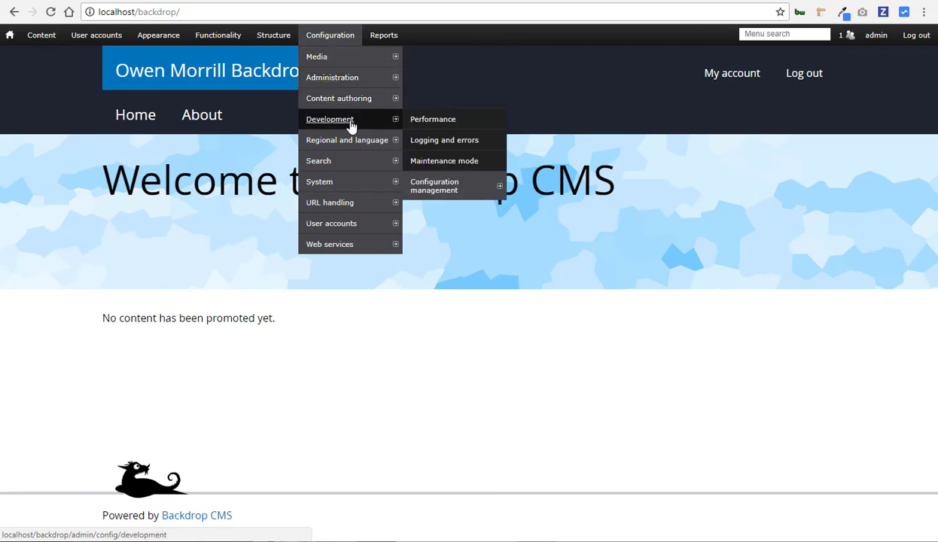
{"action": "mouse_move", "coordinate": [362, 184]}
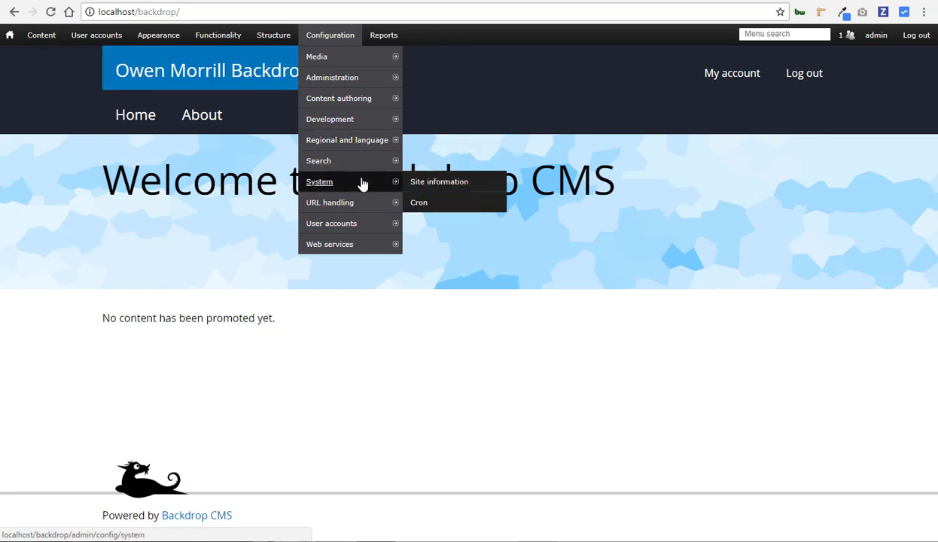
{"action": "left_click", "coordinate": [434, 186]}
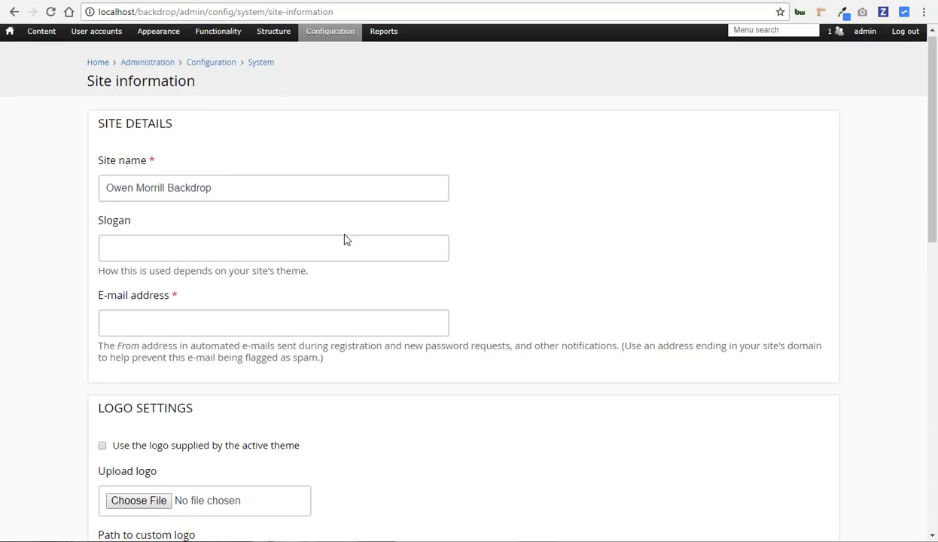
{"action": "scroll", "coordinate": [346, 240], "scroll_direction": "down", "scroll_amount": 6}
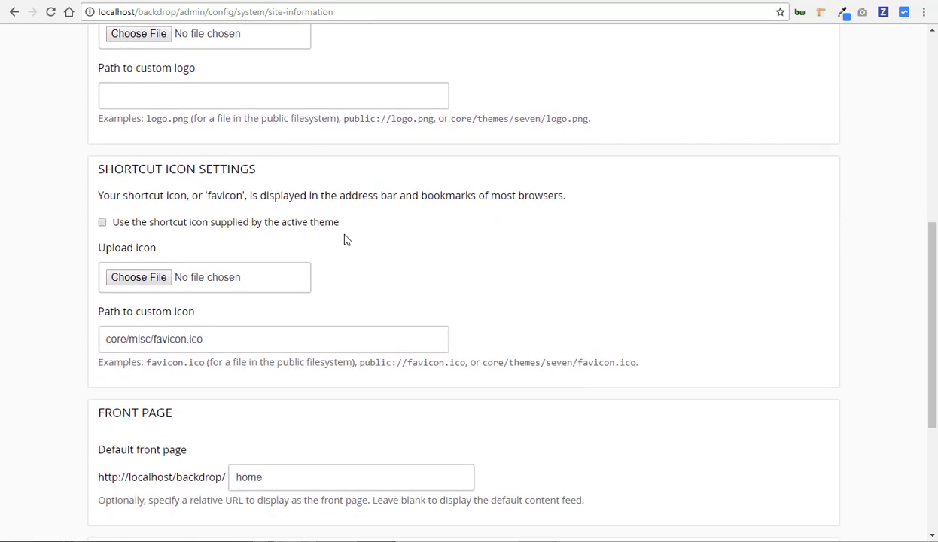
{"action": "scroll", "coordinate": [346, 240], "scroll_direction": "down", "scroll_amount": 3}
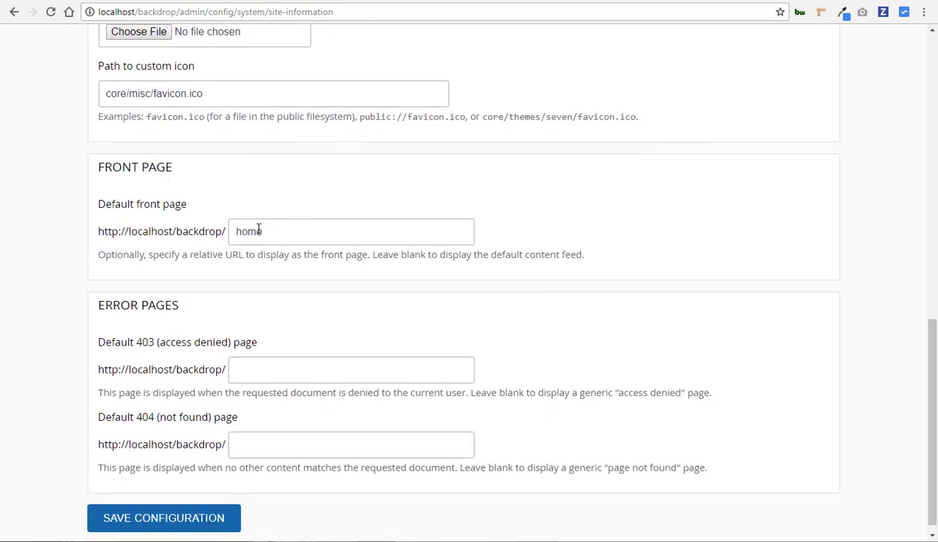
{"action": "left_click_drag", "start_coordinate": [265, 233], "coordinate": [223, 231]}
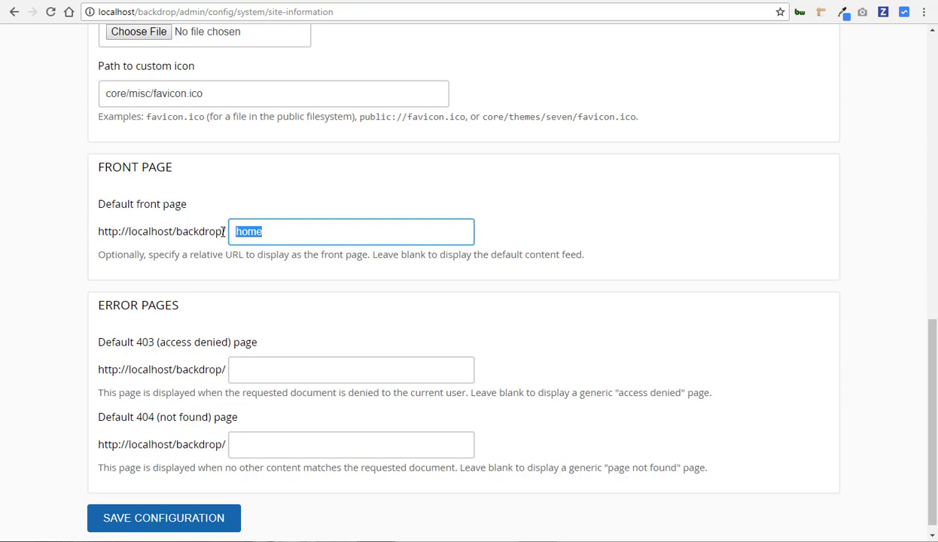
{"action": "type", "text": "node/1"}
{"action": "scroll", "coordinate": [224, 231], "scroll_direction": "down", "scroll_amount": 1}
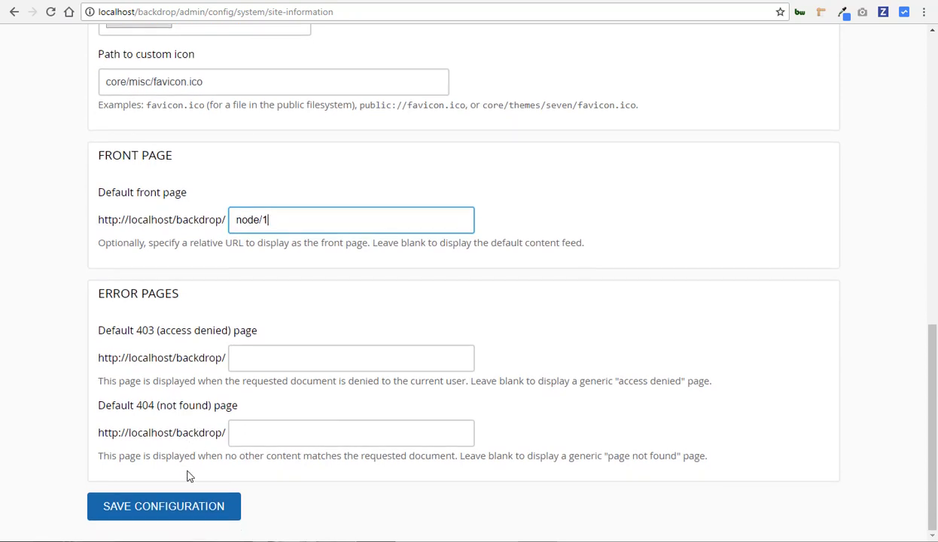
{"action": "left_click", "coordinate": [181, 512]}
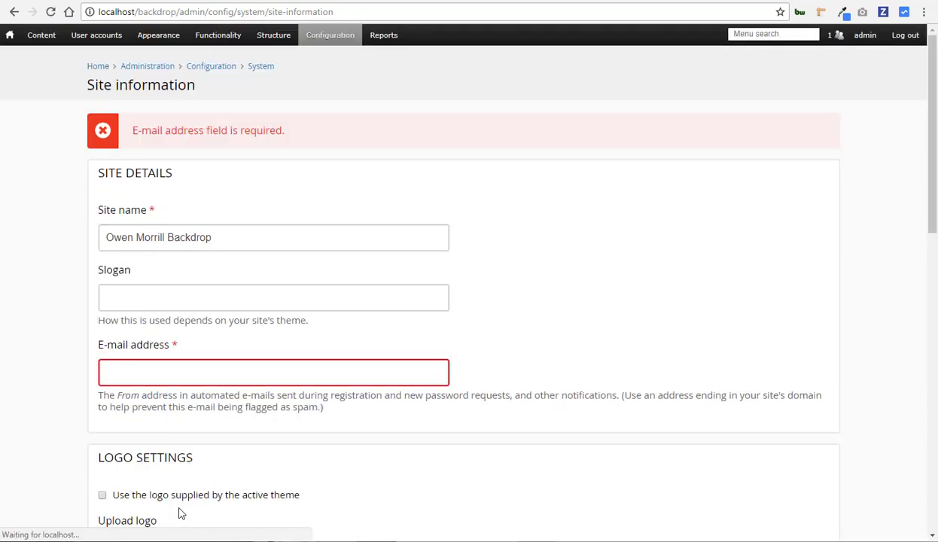
Fill in the site's e-mail address, save the configuration, and view the home page.
{"action": "left_click", "coordinate": [173, 368]}
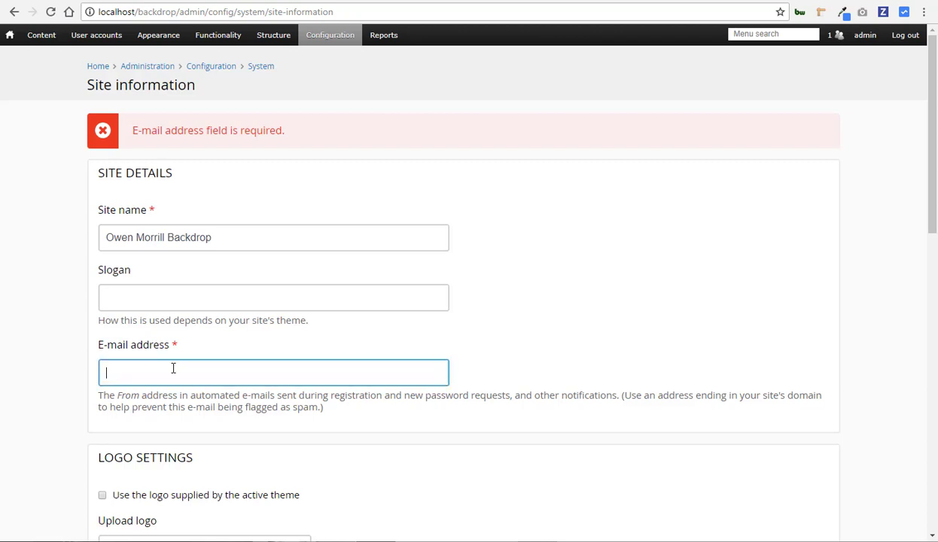
{"action": "type", "text": "asdf@asdf.com"}
{"action": "scroll", "coordinate": [174, 365], "scroll_direction": "down", "scroll_amount": 10}
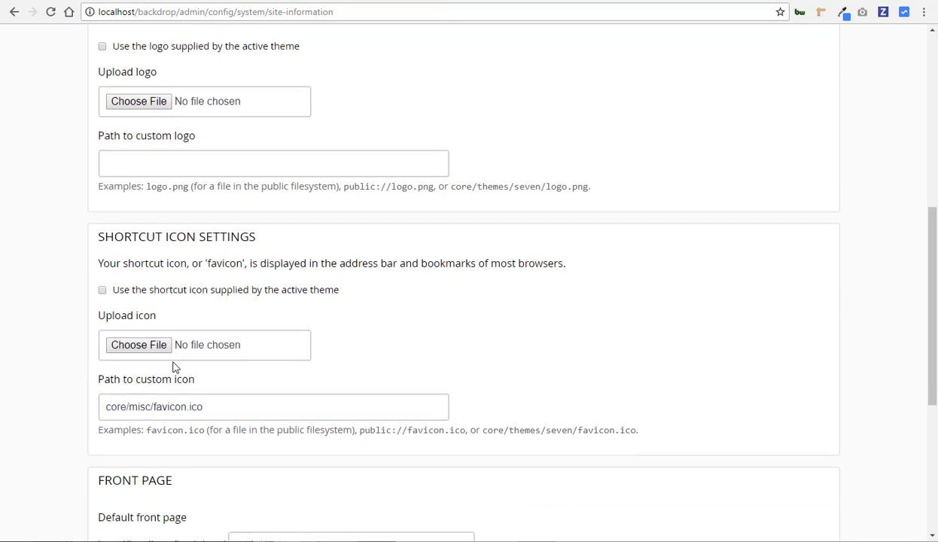
{"action": "scroll", "coordinate": [174, 392], "scroll_direction": "down", "scroll_amount": 2}
{"action": "left_click", "coordinate": [174, 502]}
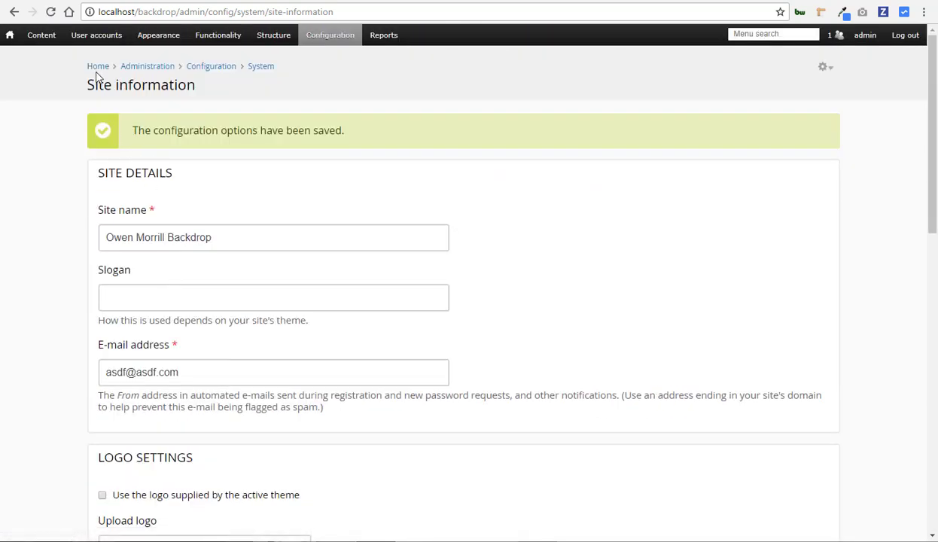
{"action": "left_click", "coordinate": [95, 70]}
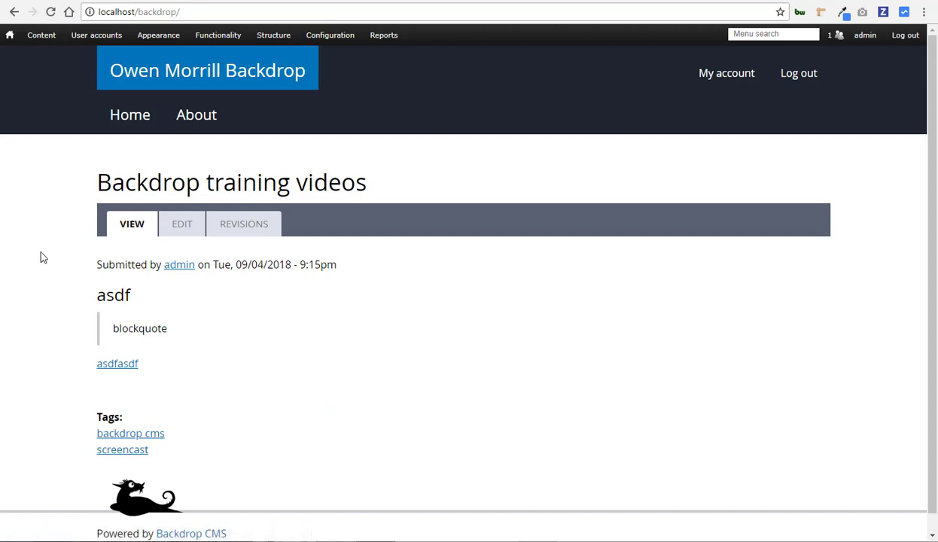
{"action": "left_click", "coordinate": [120, 115]}
Set the default front page in the site information to home, save the configuration, and check the home page.
{"action": "mouse_move", "coordinate": [332, 30]}
{"action": "mouse_move", "coordinate": [371, 207]}
{"action": "mouse_move", "coordinate": [372, 185]}
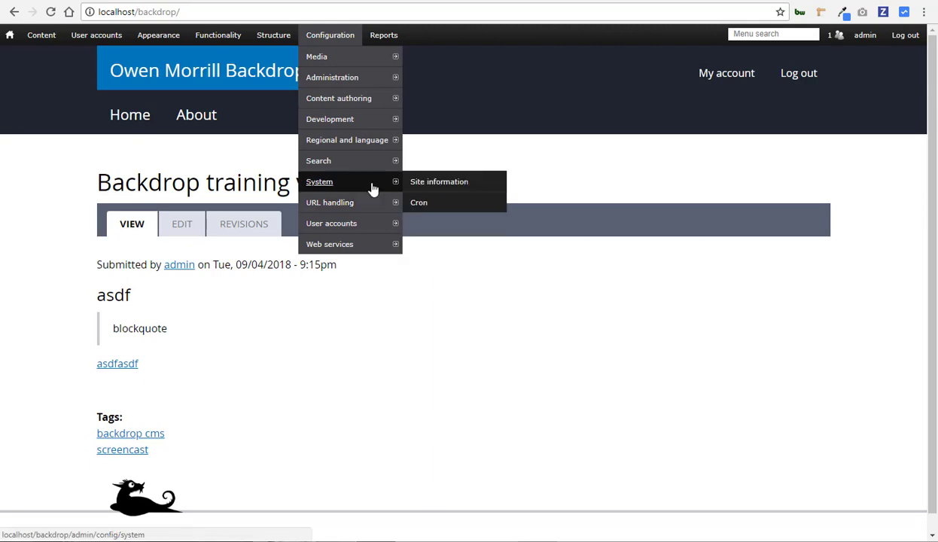
{"action": "left_click", "coordinate": [422, 184]}
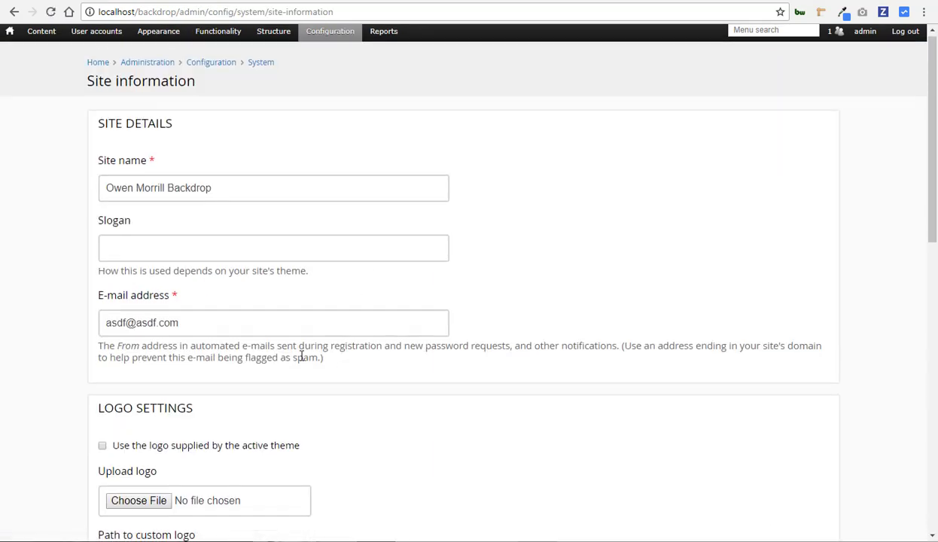
{"action": "scroll", "coordinate": [303, 356], "scroll_direction": "down", "scroll_amount": 6}
{"action": "scroll", "coordinate": [207, 391], "scroll_direction": "down", "scroll_amount": 3}
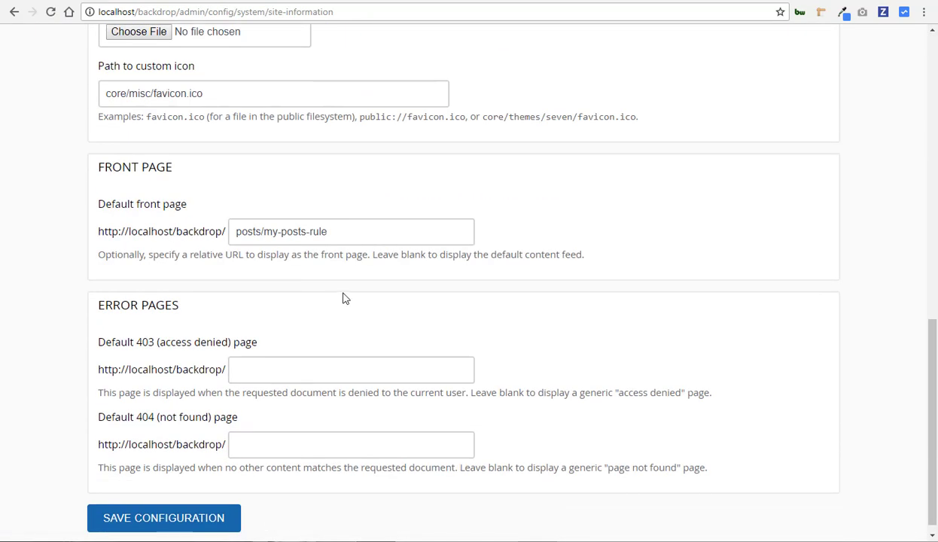
{"action": "left_click_drag", "start_coordinate": [338, 233], "coordinate": [216, 231]}
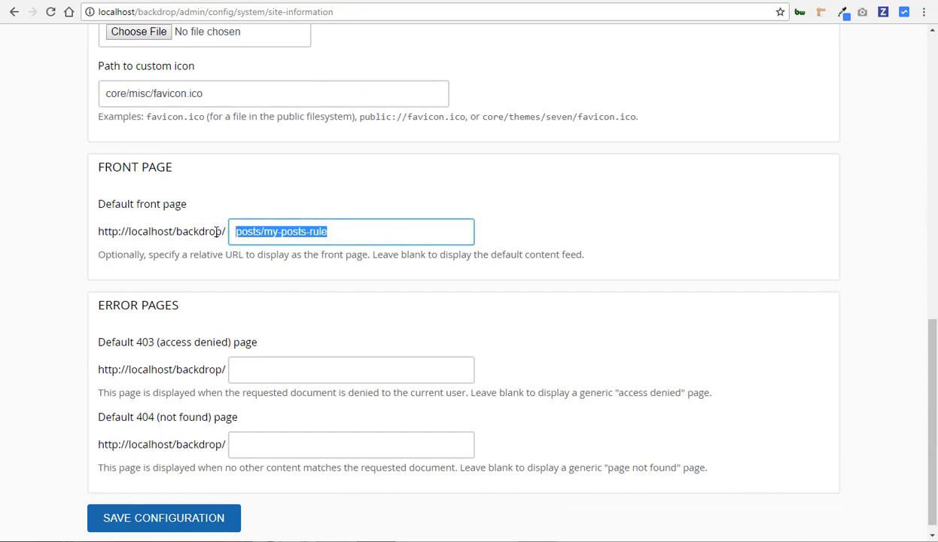
{"action": "type", "text": "home"}
{"action": "scroll", "coordinate": [156, 472], "scroll_direction": "down", "scroll_amount": 1}
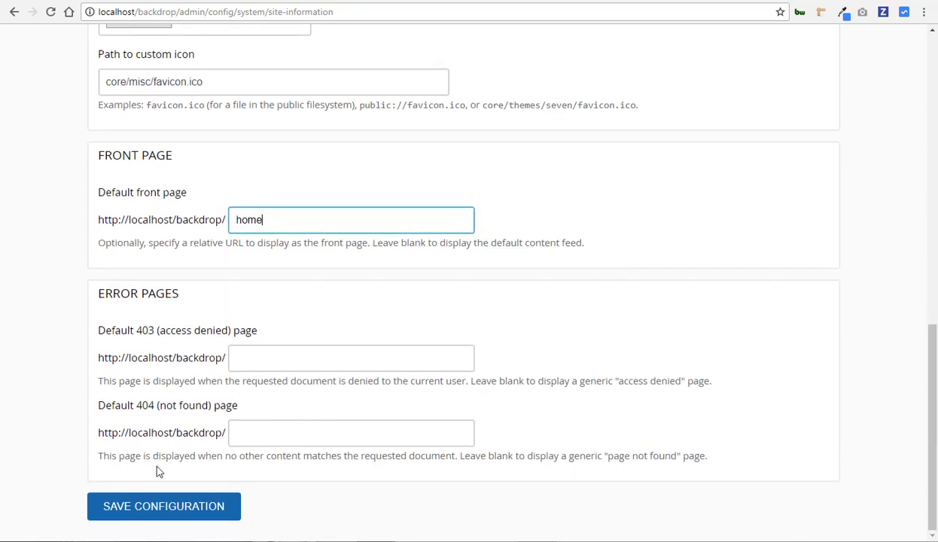
{"action": "left_click", "coordinate": [167, 503]}
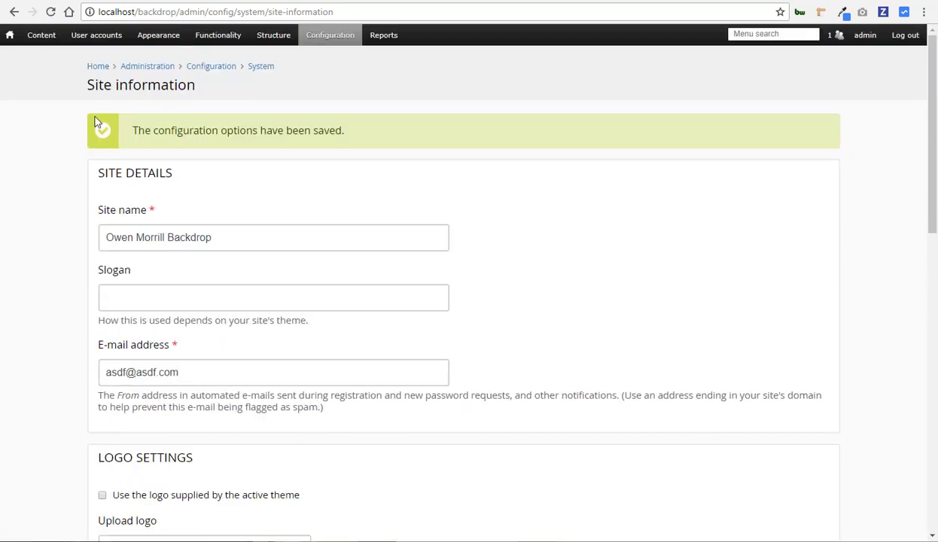
{"action": "left_click", "coordinate": [10, 37]}
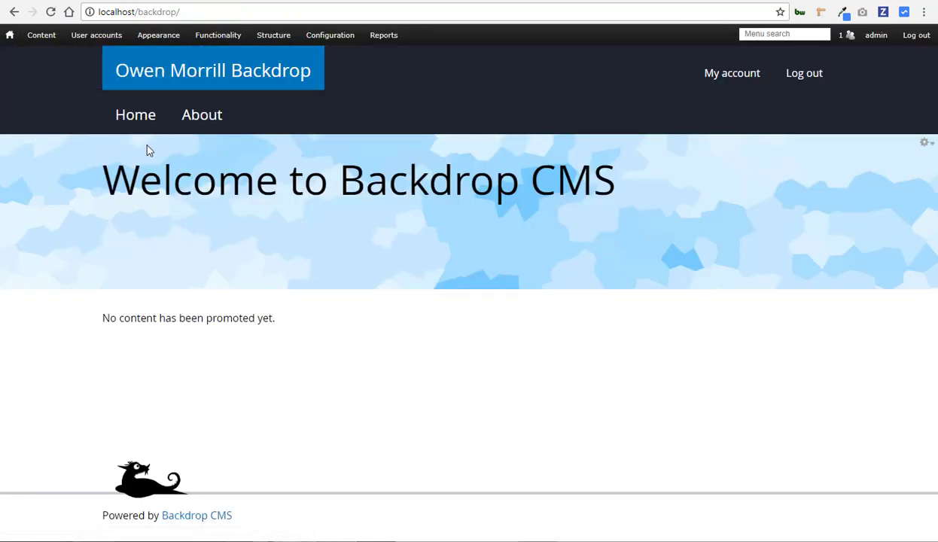
Edit the "Backdrop training videos" post from the content list, enable its Promoted publishing option, and save the post.
{"action": "left_click", "coordinate": [124, 120]}
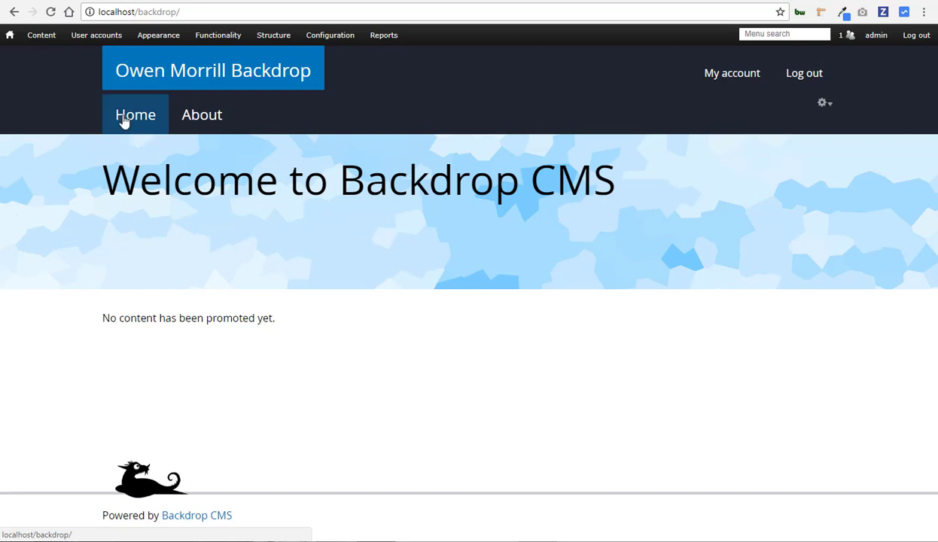
{"action": "left_click", "coordinate": [48, 38]}
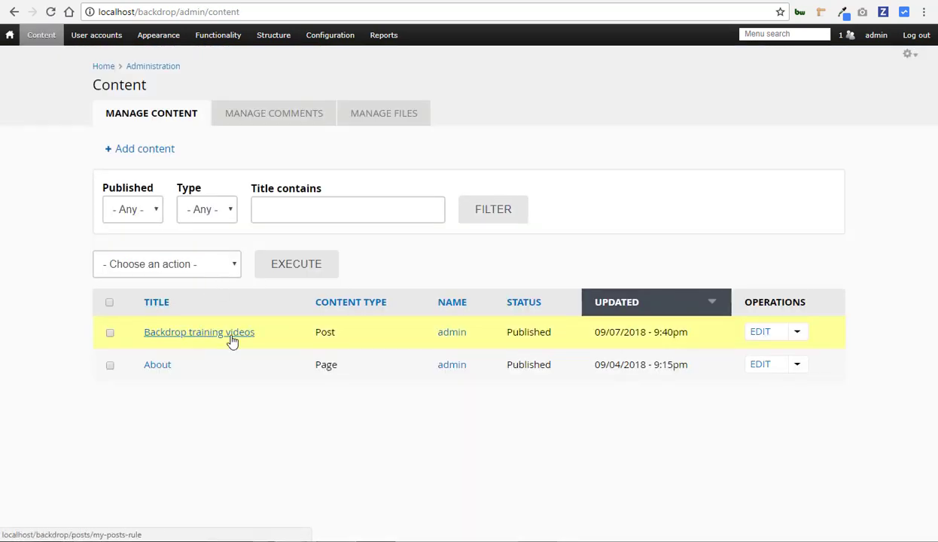
{"action": "left_click", "coordinate": [760, 338]}
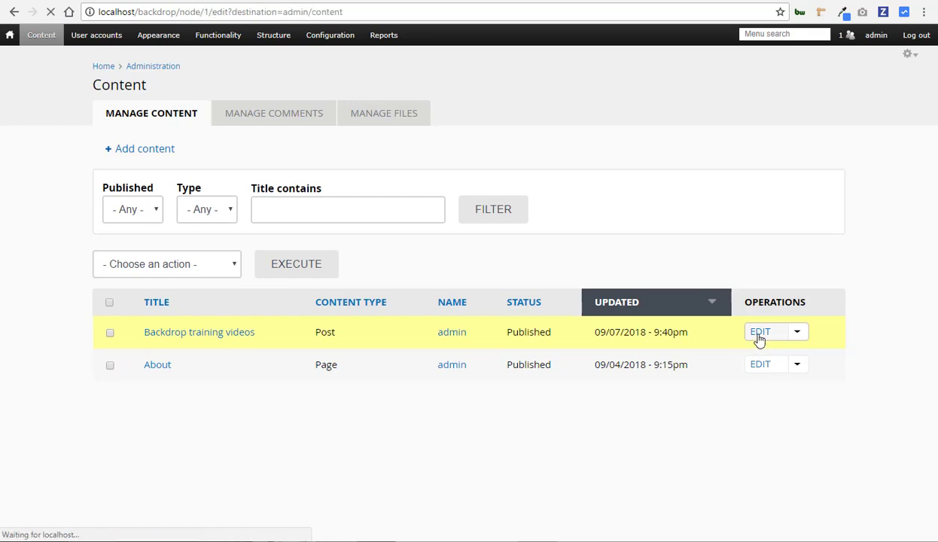
{"action": "scroll", "coordinate": [64, 256], "scroll_direction": "down", "scroll_amount": 5}
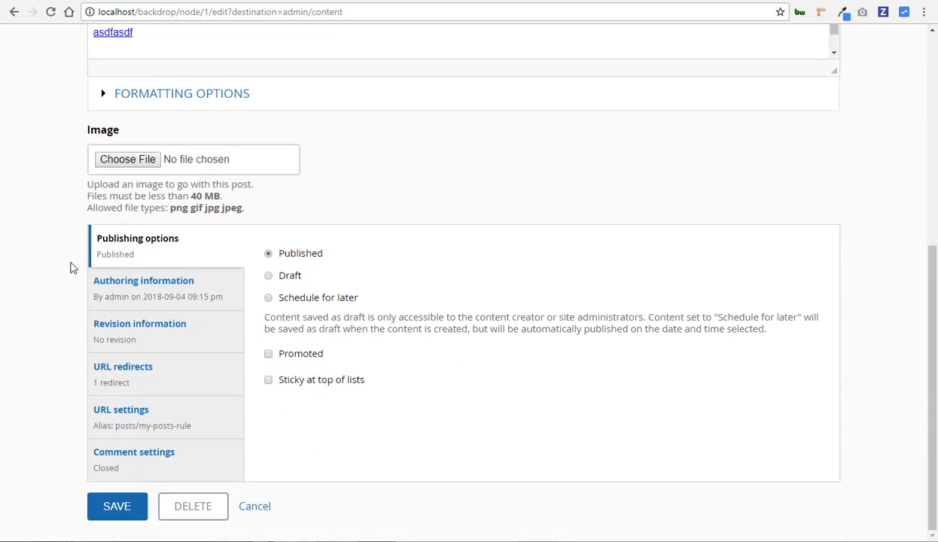
{"action": "left_click", "coordinate": [317, 358]}
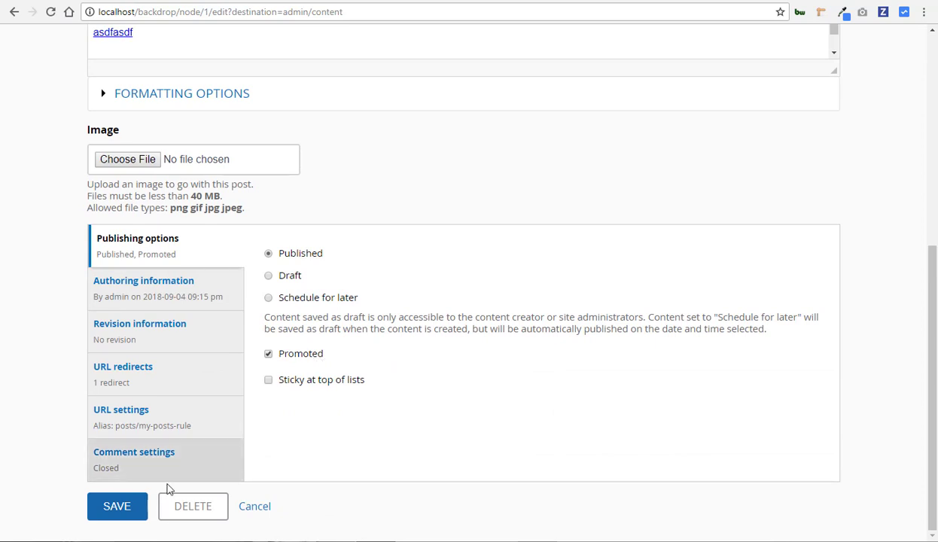
{"action": "left_click", "coordinate": [138, 509]}
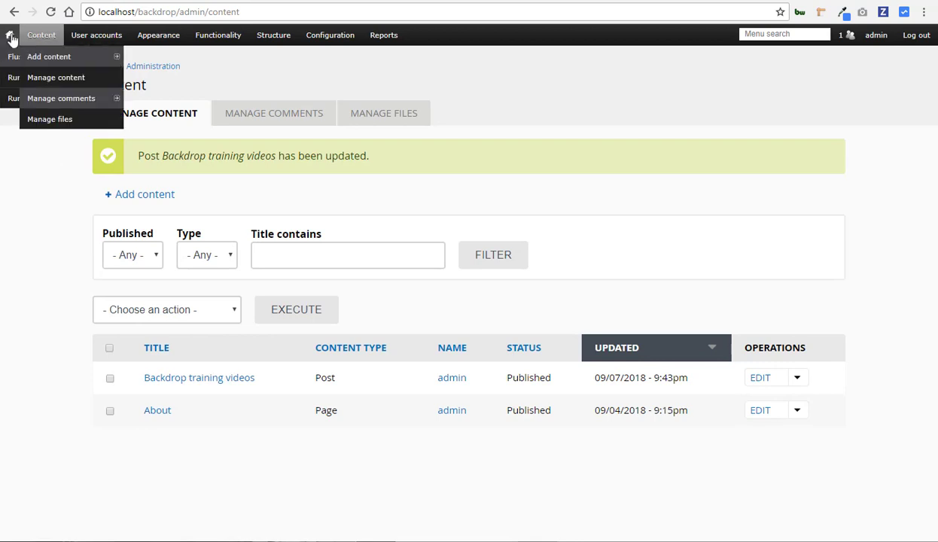
Open the site's home page and examine how the promoted "Backdrop training videos" post is displayed there.
{"action": "left_click", "coordinate": [10, 38]}
{"action": "scroll", "coordinate": [27, 231], "scroll_direction": "down", "scroll_amount": 2}
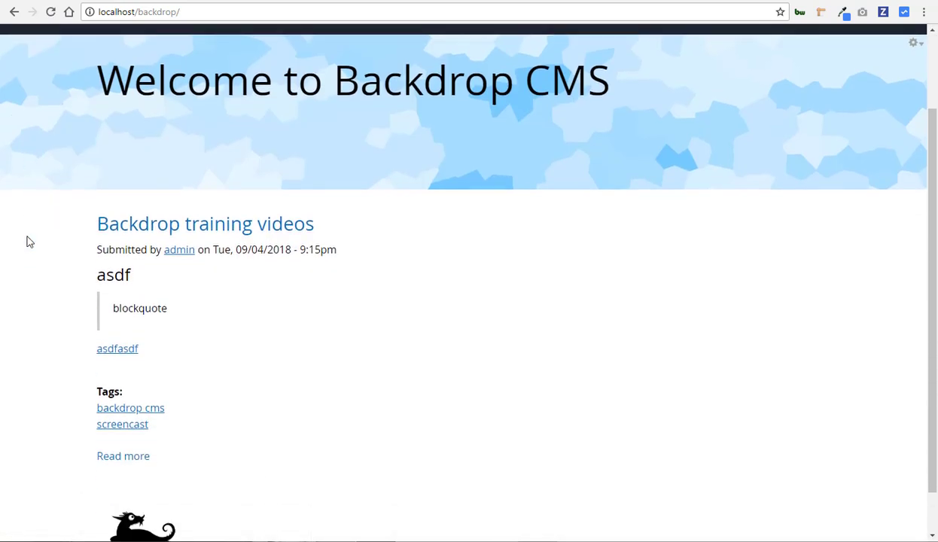
{"action": "scroll", "coordinate": [26, 242], "scroll_direction": "down", "scroll_amount": 1}
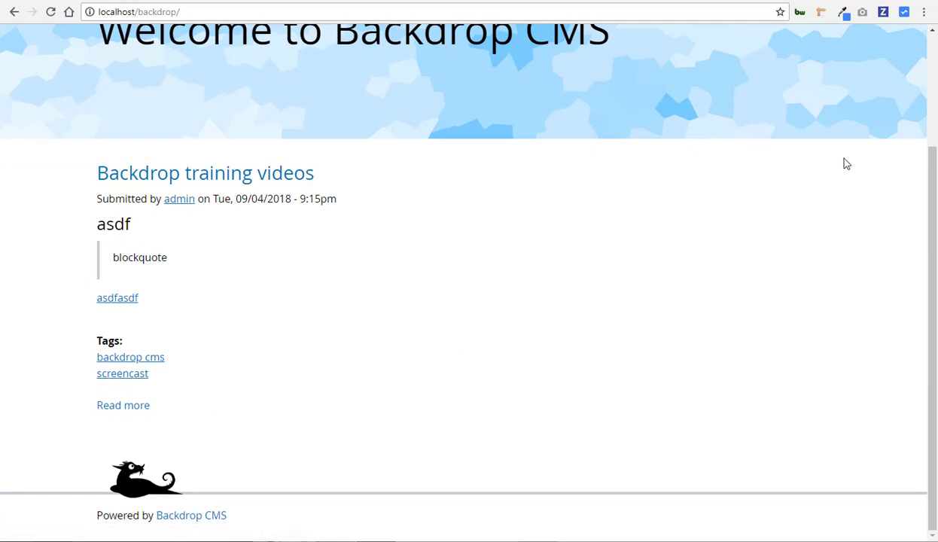
{"action": "left_click", "coordinate": [818, 169]}
{"action": "scroll", "coordinate": [150, 277], "scroll_direction": "up", "scroll_amount": 3}
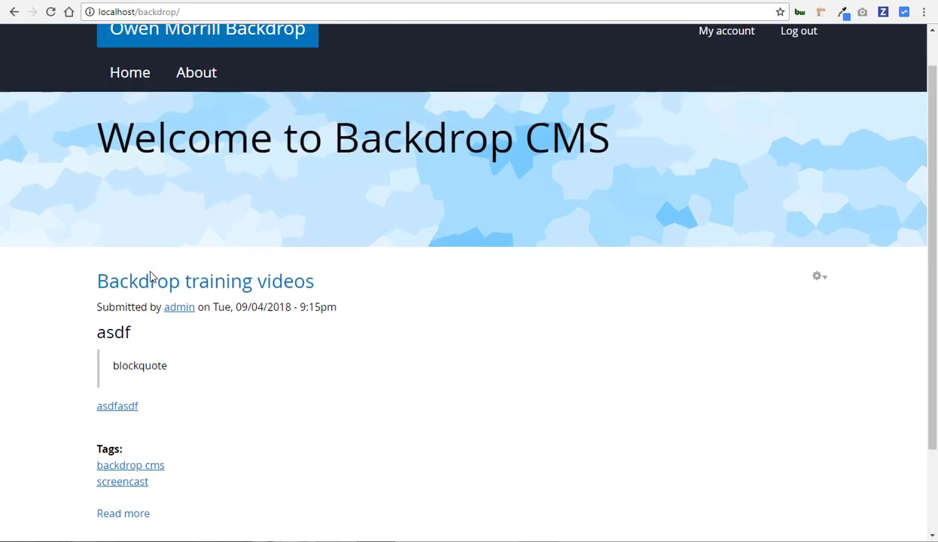